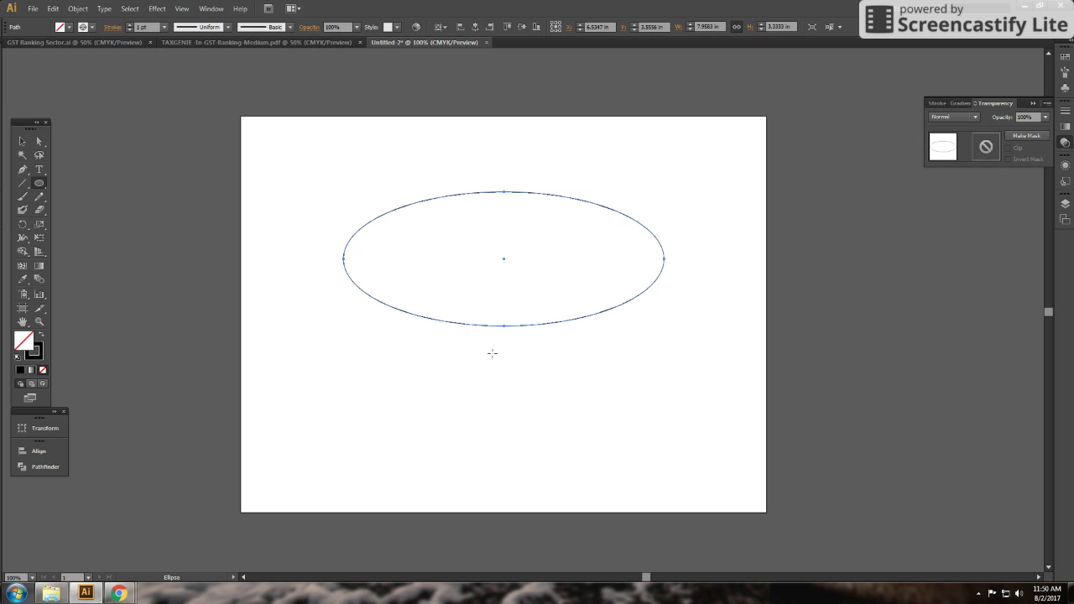
Step: Stretch the large ellipse's bottom edge downward in several passes to make it taller
left_click(22, 141)
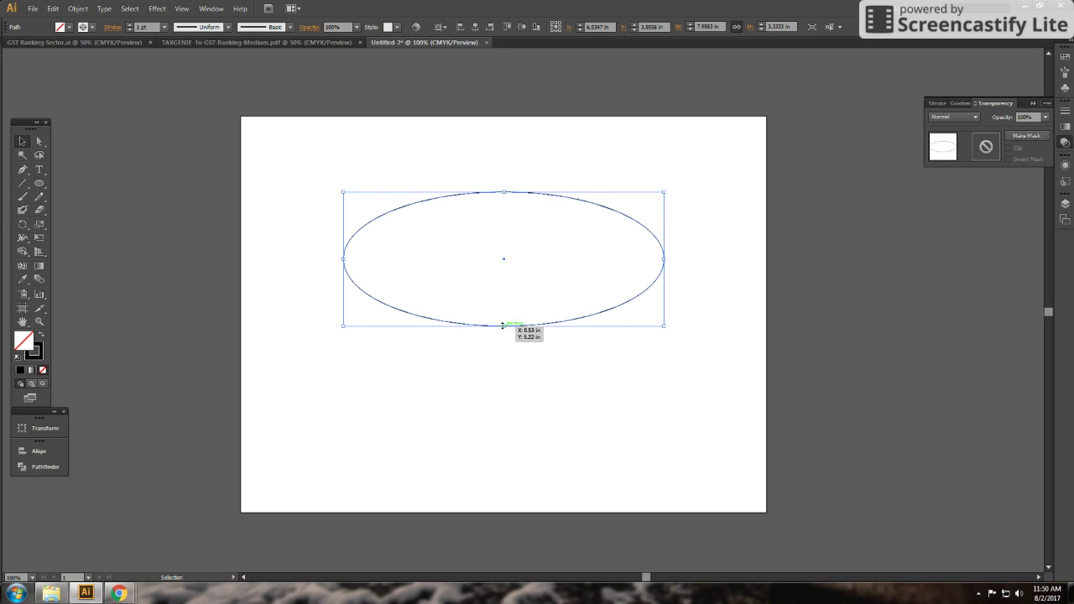
left_click_drag(503, 326, 502, 356)
left_click(762, 299)
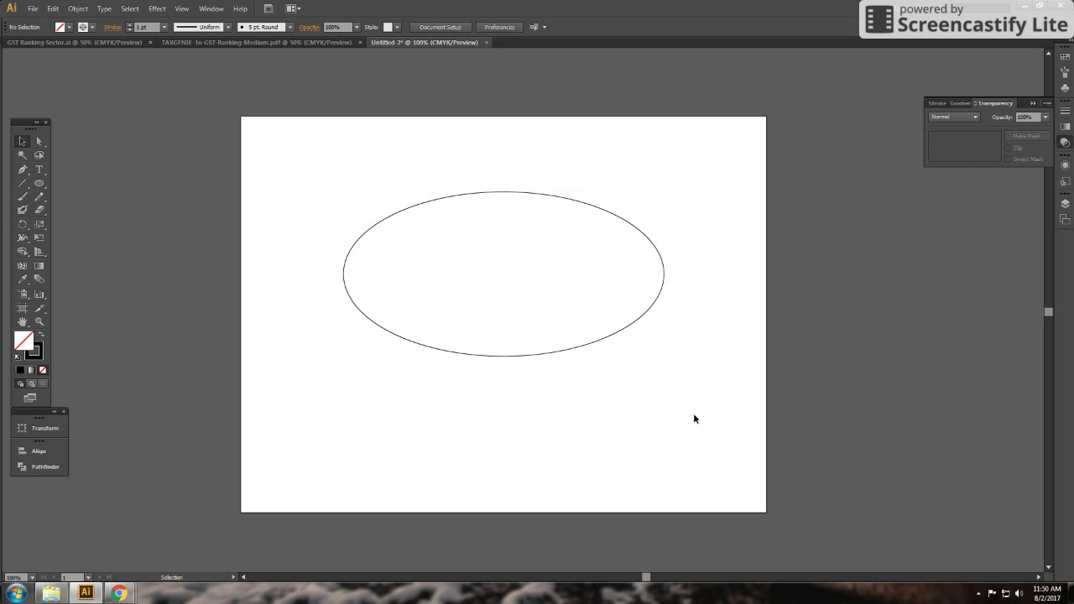
left_click(517, 349)
left_click_drag(504, 357, 504, 397)
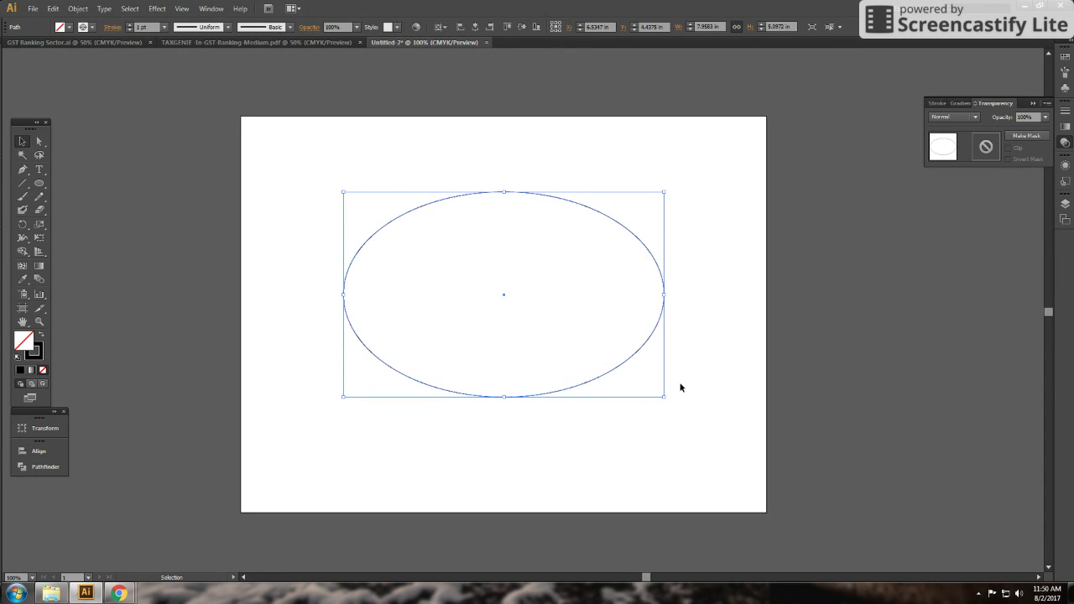
left_click(797, 325)
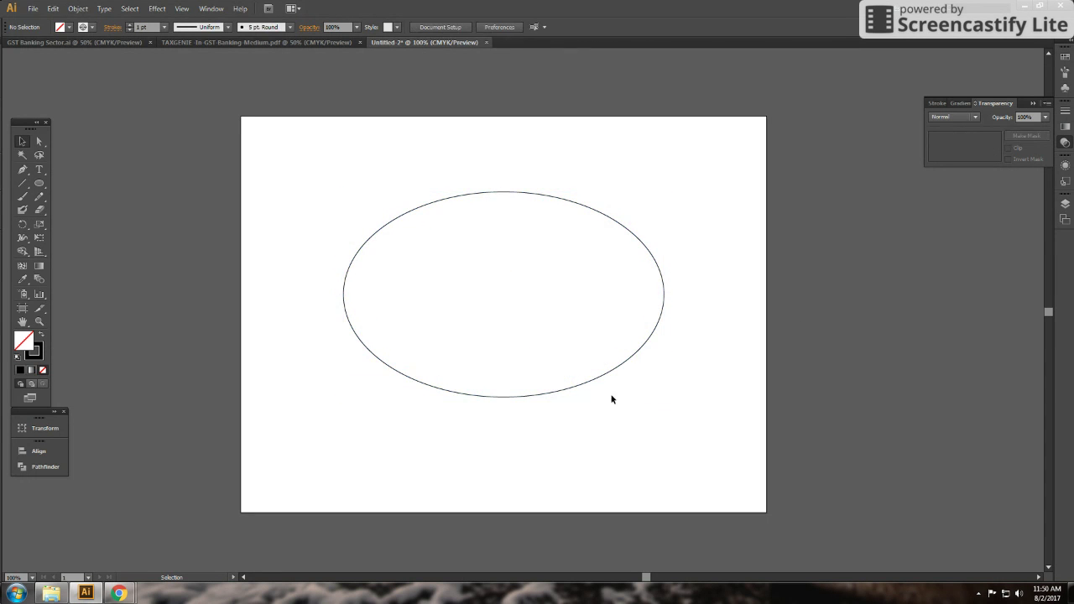
left_click(514, 398)
left_click_drag(504, 397, 503, 407)
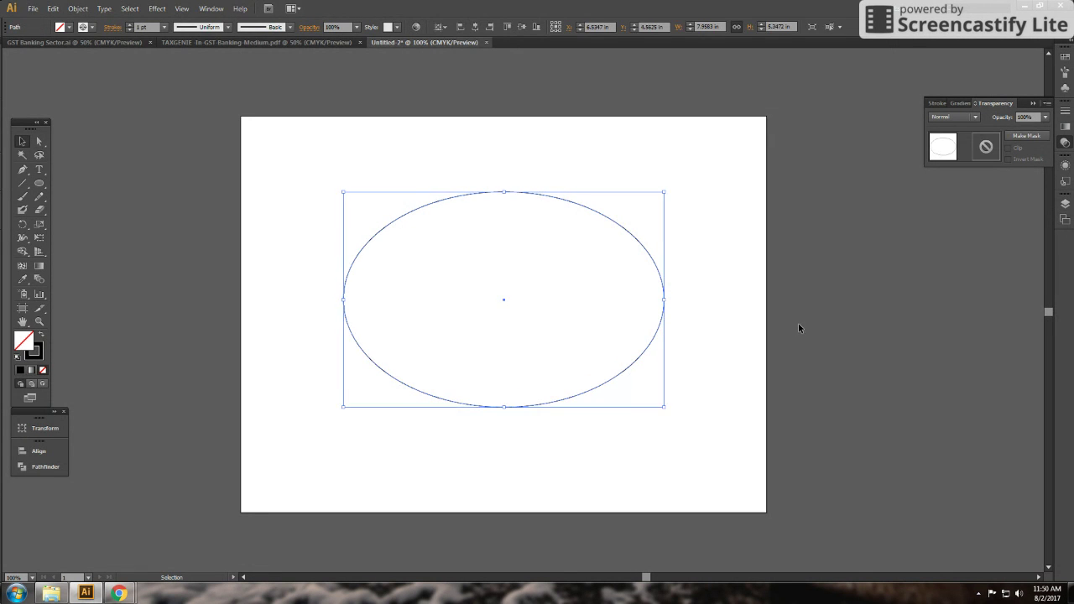
Step: Draw a small ellipse, about 2.14 by 1.36 in, overlapping the big ellipse's left edge
left_click(798, 323)
left_click(38, 183)
mouse_move(332, 276)
left_mouse_down()
mouse_move(417, 330)
mouse_move(464, 333)
left_mouse_up()
Step: Duplicate the small ellipse into an evenly spaced horizontal row of five
left_click(22, 141)
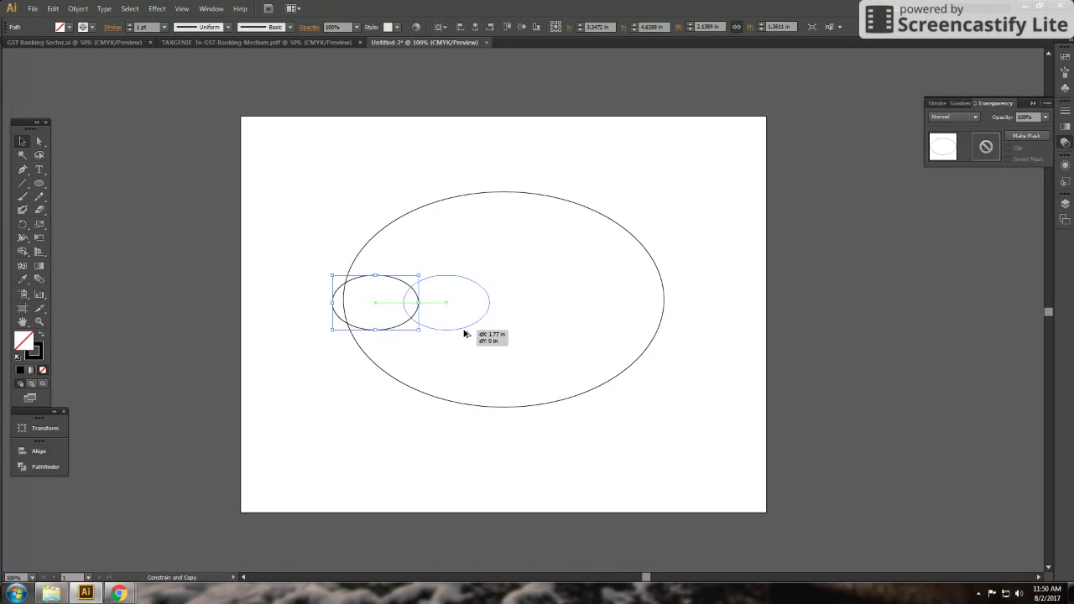
key("a")
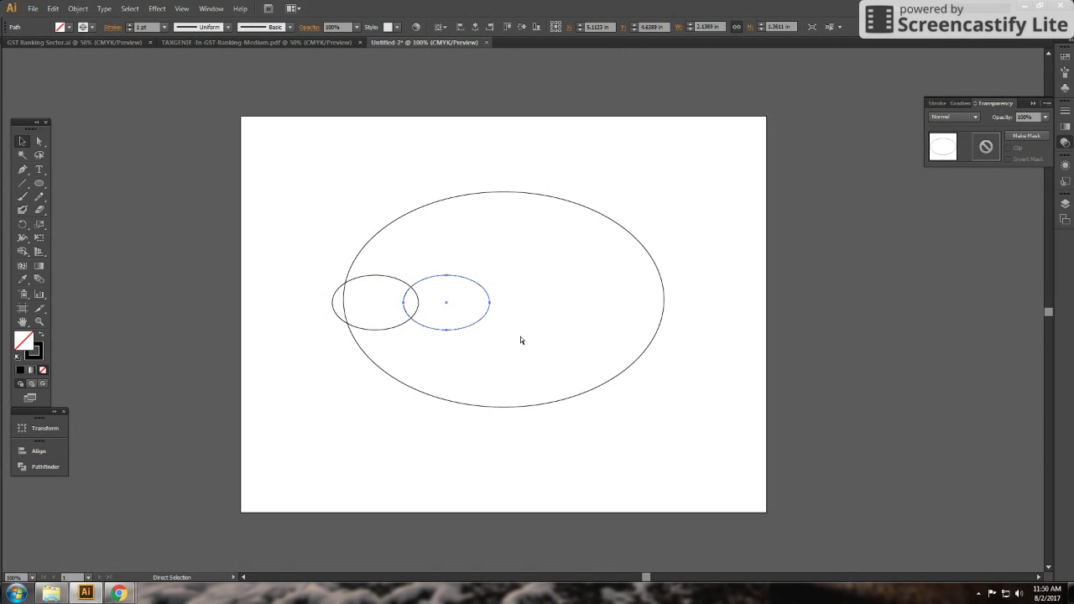
key("ctrl+d")
key("ctrl+d")
key("ctrl+d")
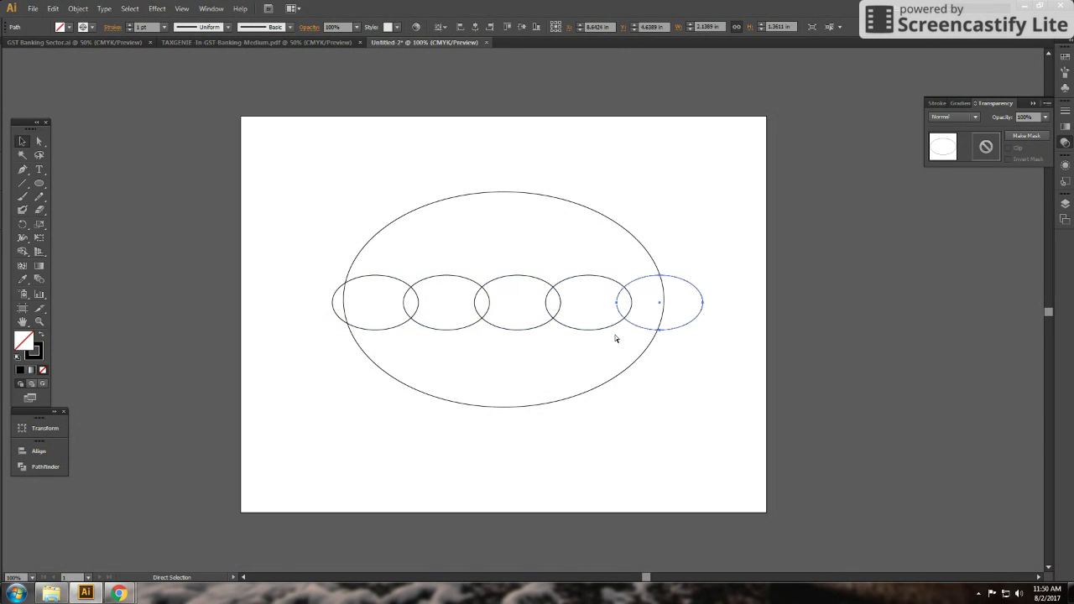
Step: Group the five small ellipses, excluding the big one, and centre them horizontally
key("v")
left_click_drag(746, 294, 334, 335)
left_click_drag(469, 172, 542, 232)
key("ctrl+g")
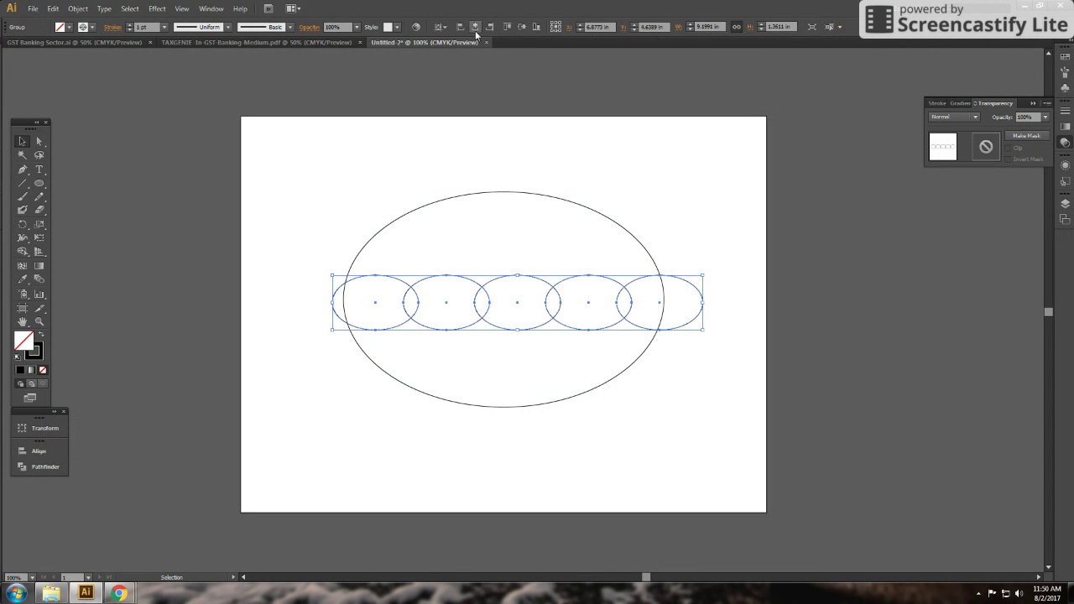
left_click(475, 28)
left_click(644, 148)
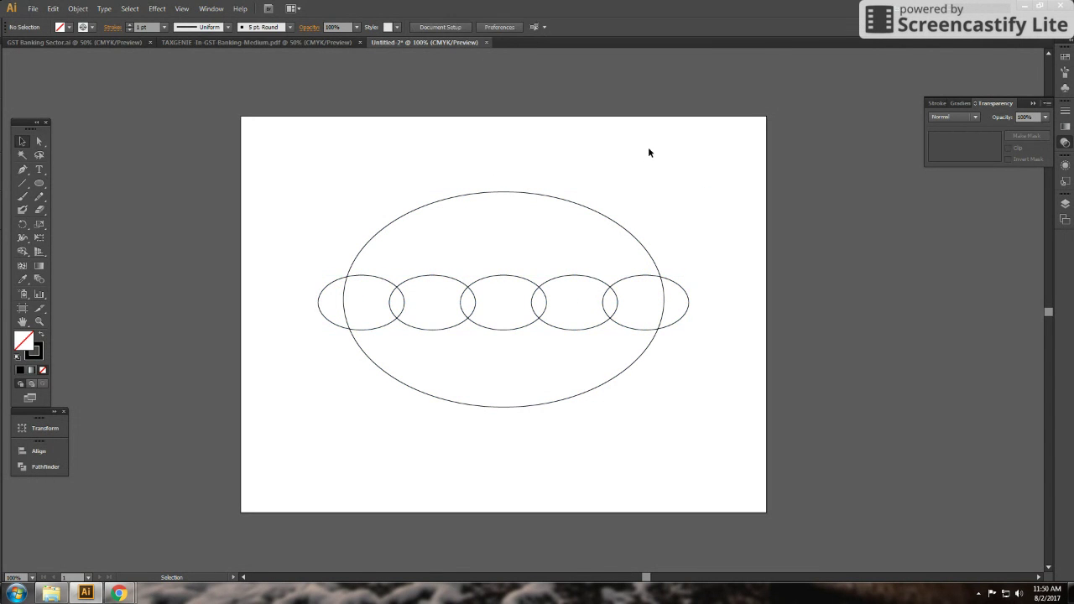
Step: Nudge the large ellipse down, then merge the overlapping regions with Shape Builder
left_click(518, 193)
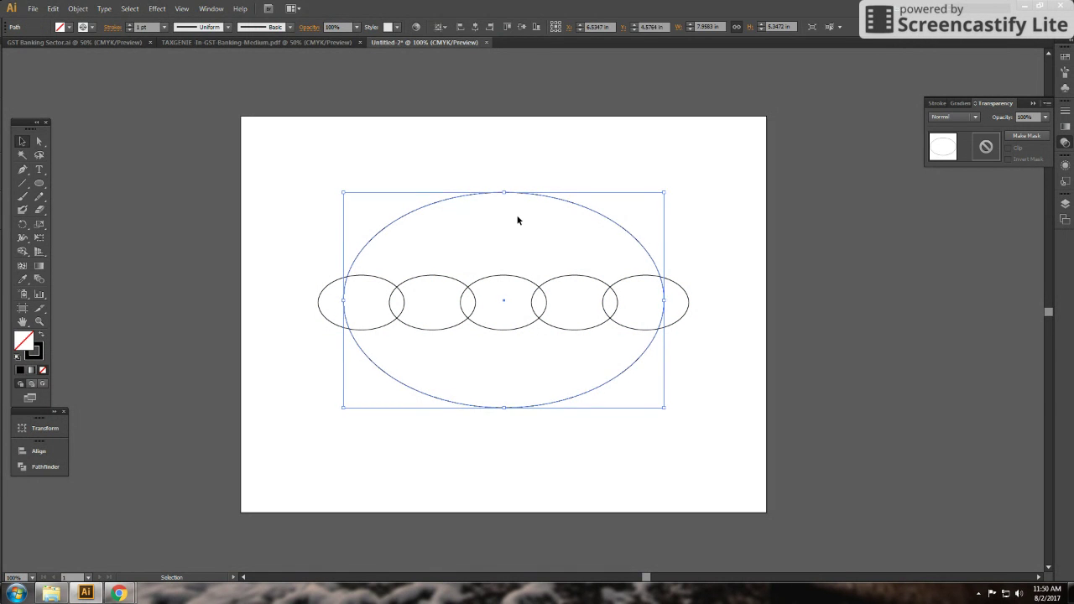
key("Down")
key("Down")
key("Down")
key("Down")
key("Down")
key("Down")
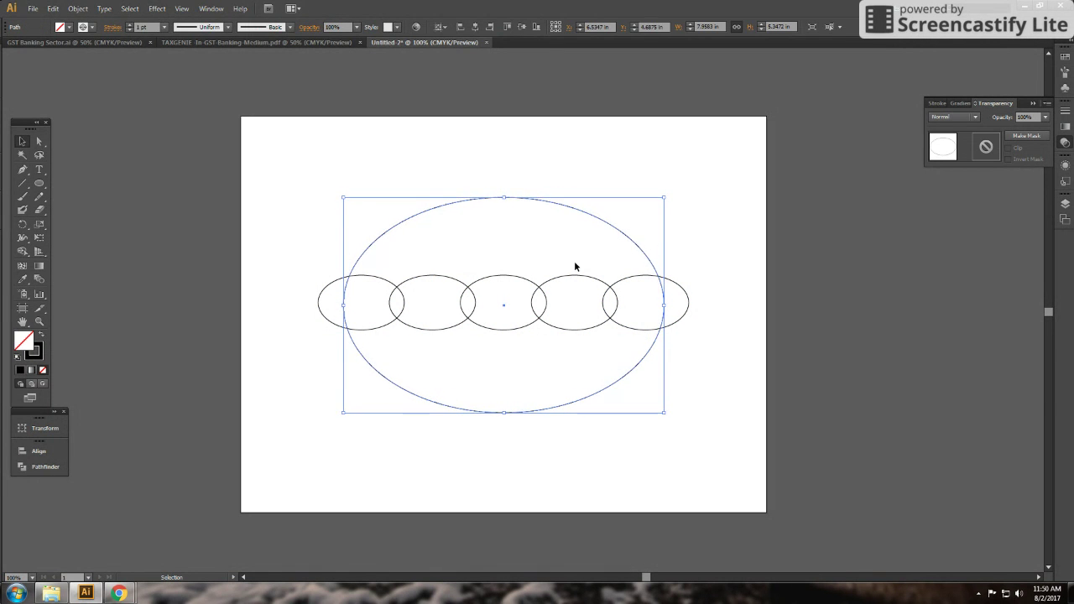
key("Down")
key("Down")
key("Down")
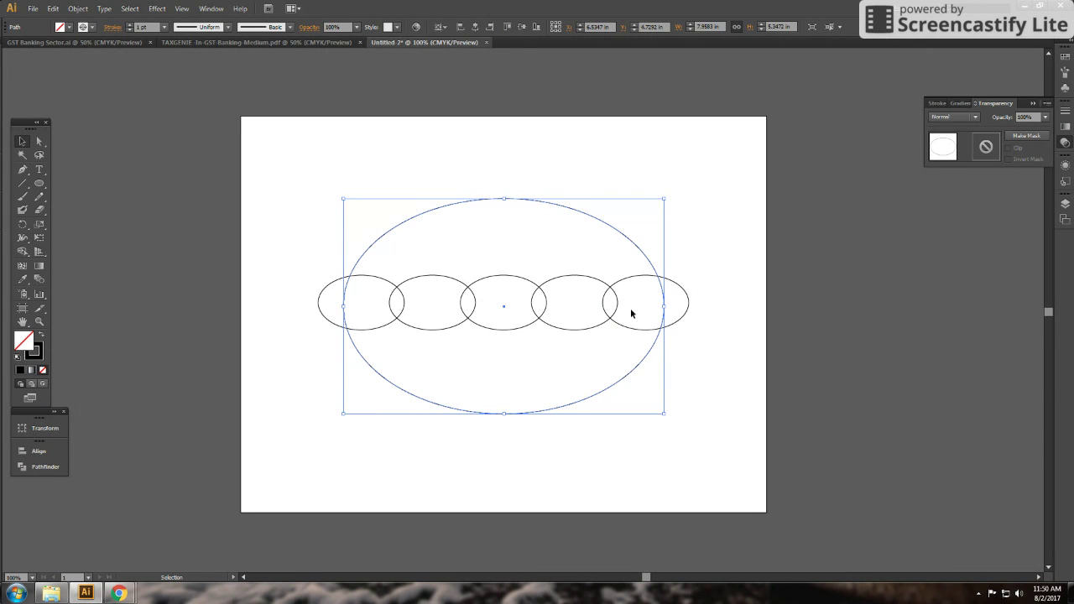
left_click_drag(709, 203, 332, 413)
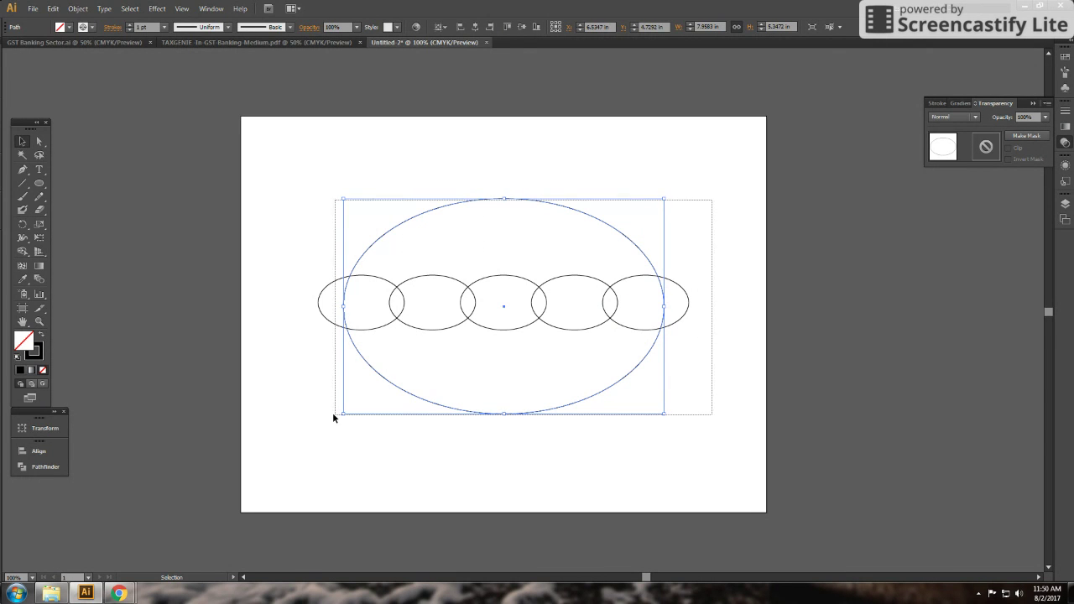
left_click(22, 251)
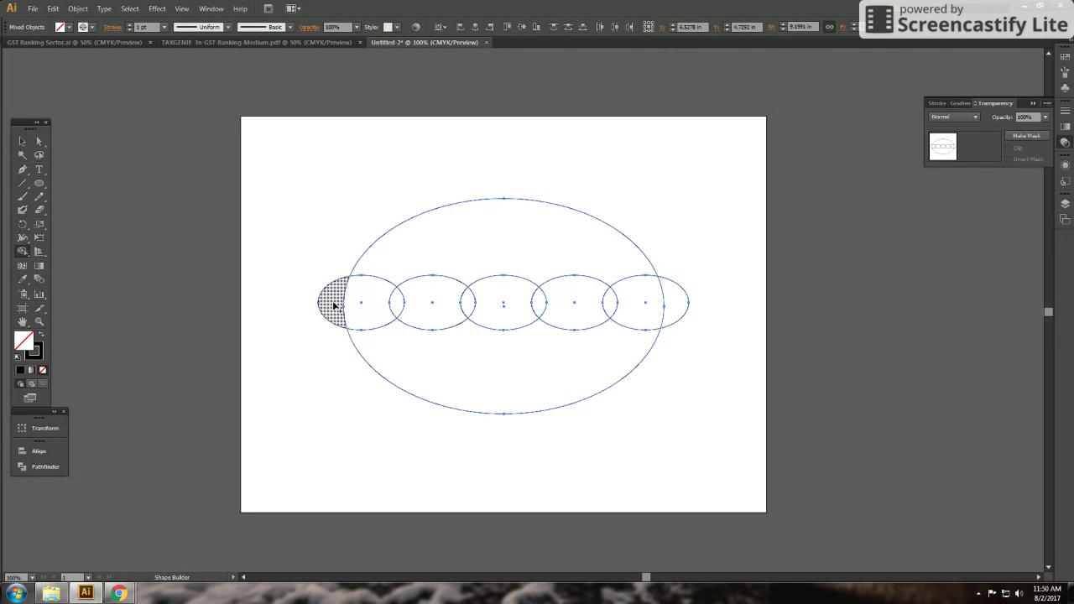
mouse_move(365, 318)
left_mouse_down()
mouse_move(566, 360)
mouse_move(643, 319)
left_mouse_up()
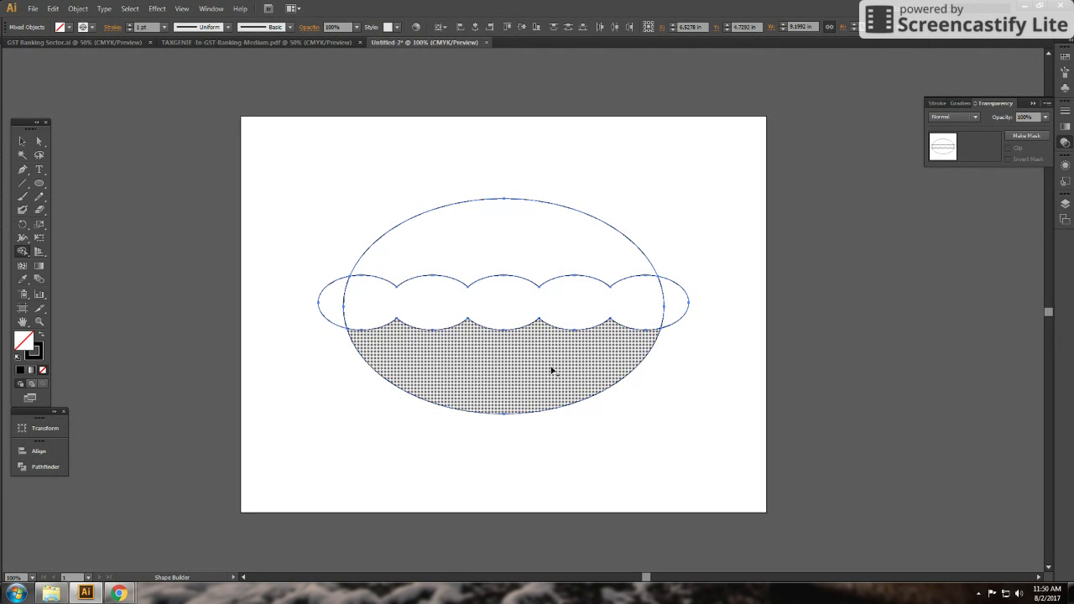
Step: Lift the scalloped canopy clear and delete the leftover lower shapes
left_click(22, 141)
mouse_move(360, 176)
left_mouse_down()
mouse_move(585, 212)
mouse_move(604, 190)
left_mouse_up()
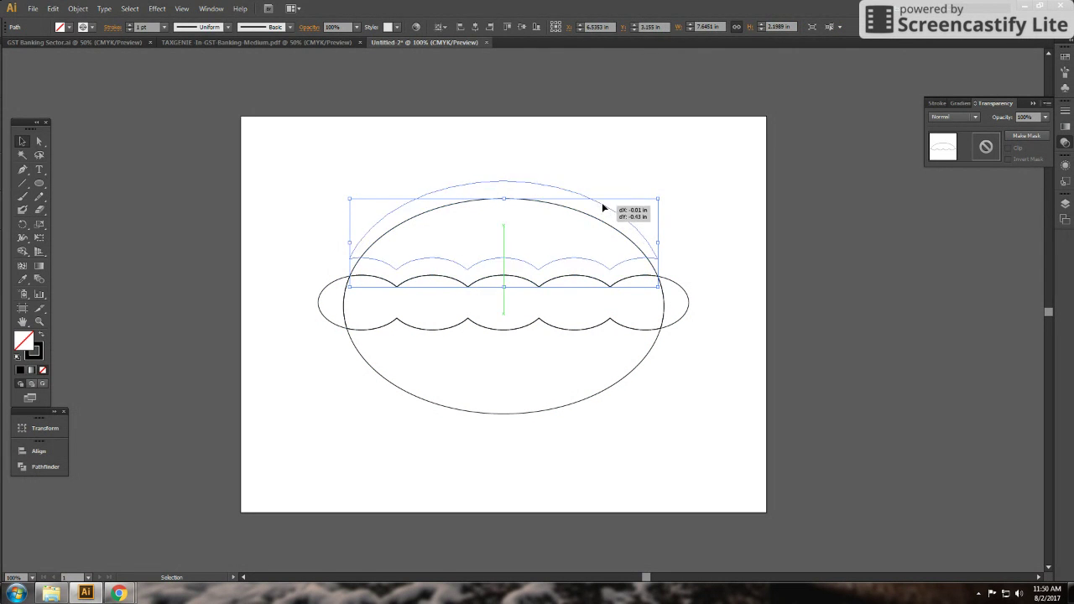
left_click(691, 365)
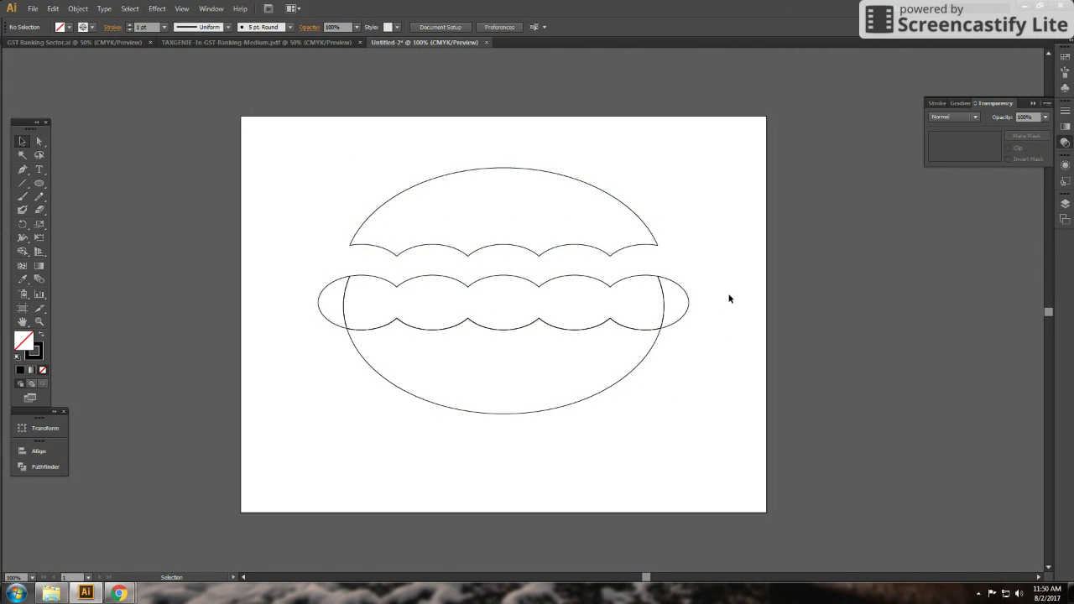
left_click_drag(729, 296, 426, 378)
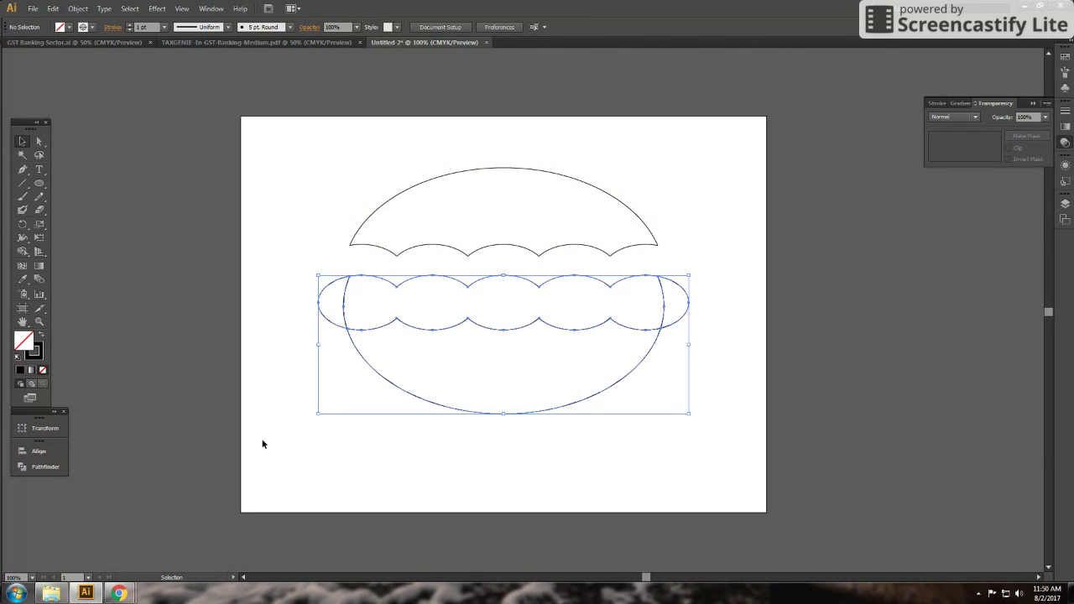
key("Delete")
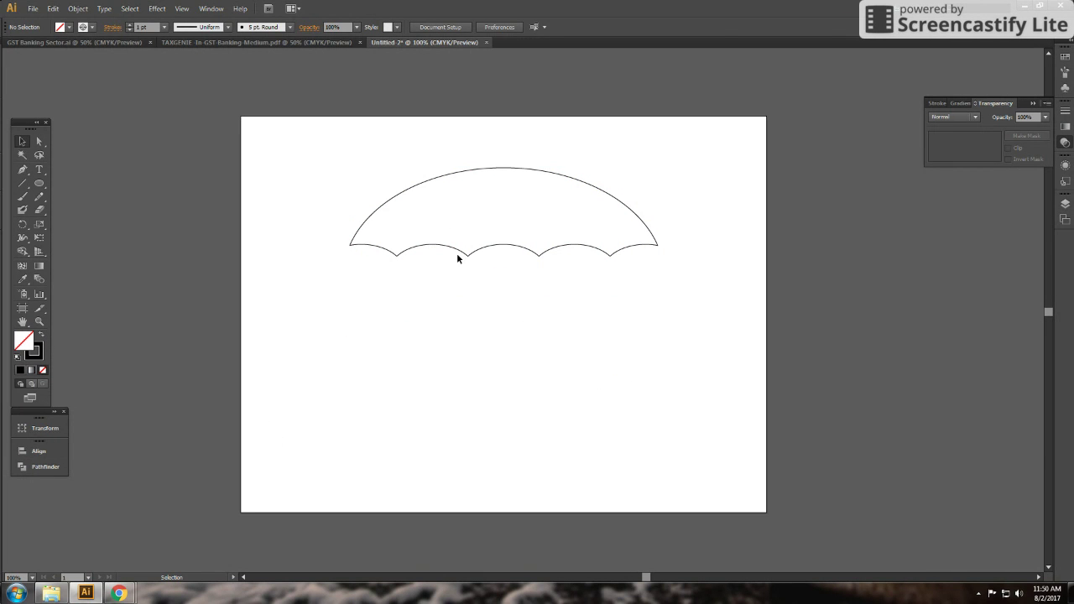
left_click(457, 250)
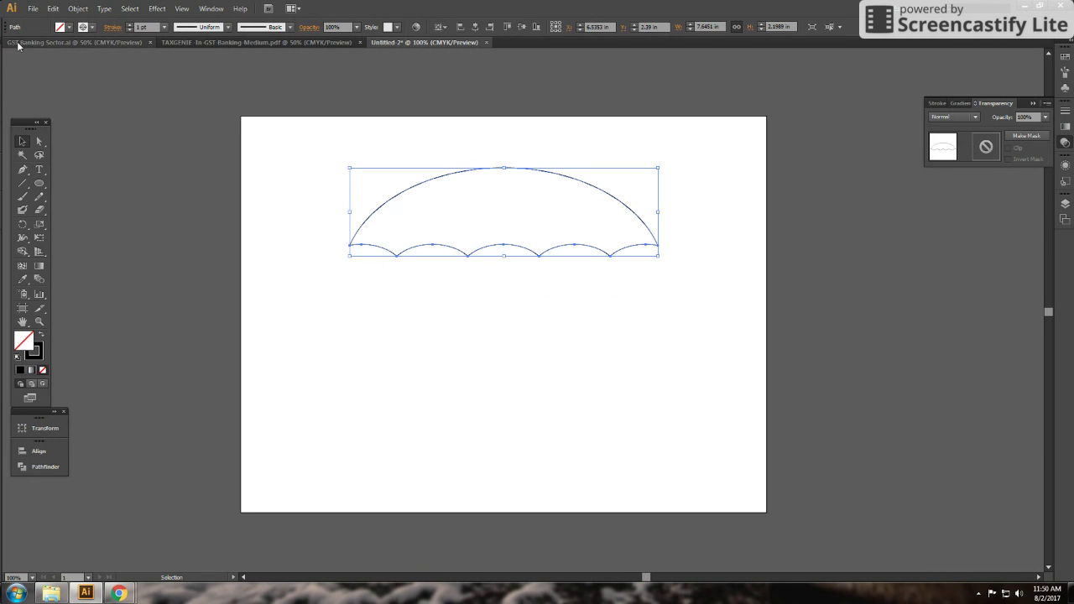
Step: Fill the canopy with magenta and set its stroke to None
left_click(85, 29)
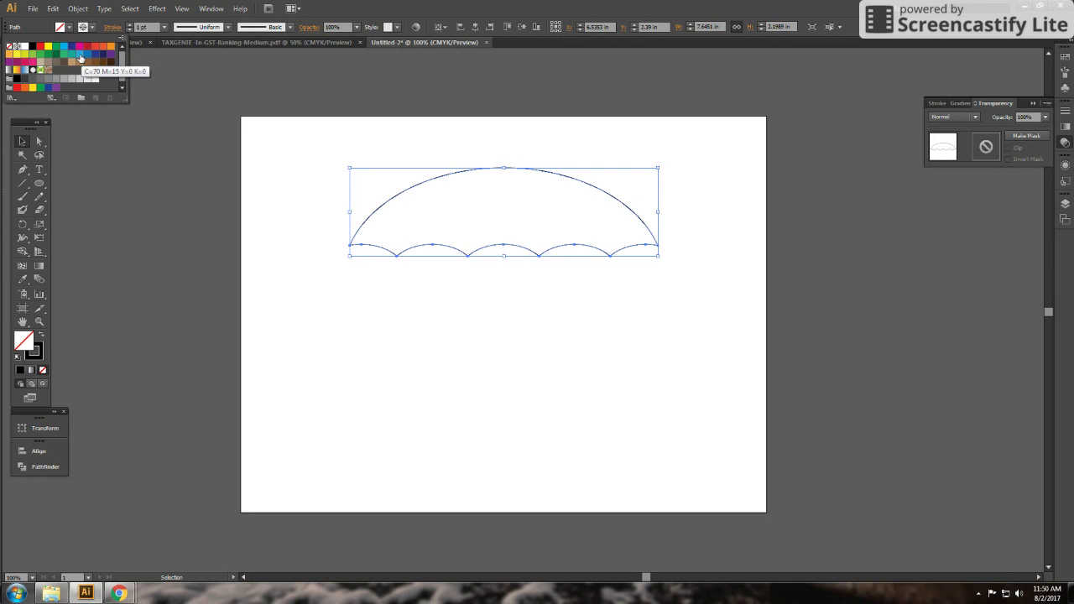
left_click(80, 47)
left_click(92, 27)
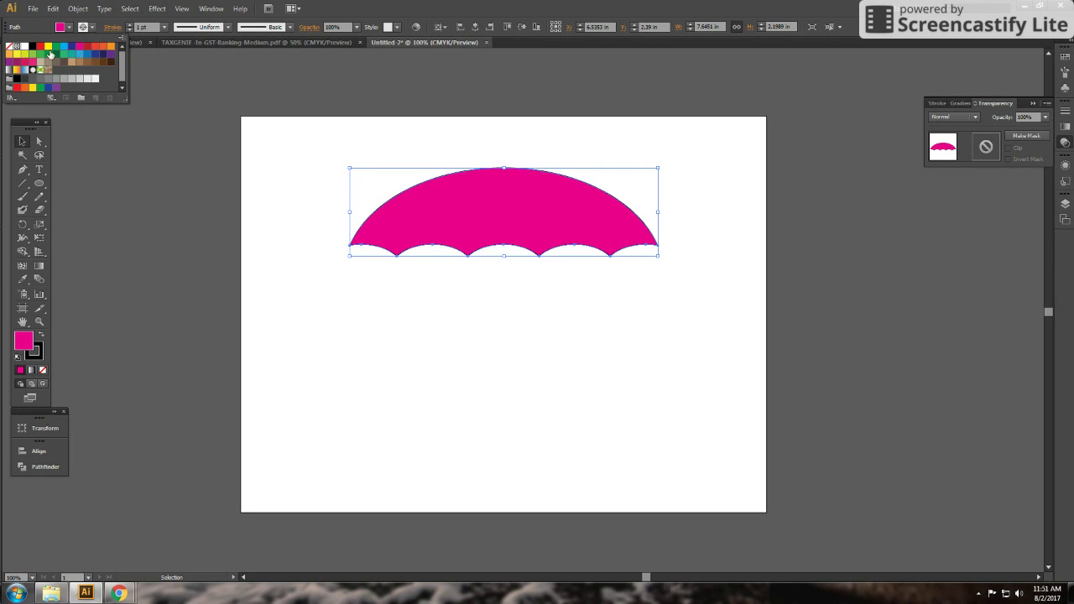
left_click(10, 46)
left_click(361, 256)
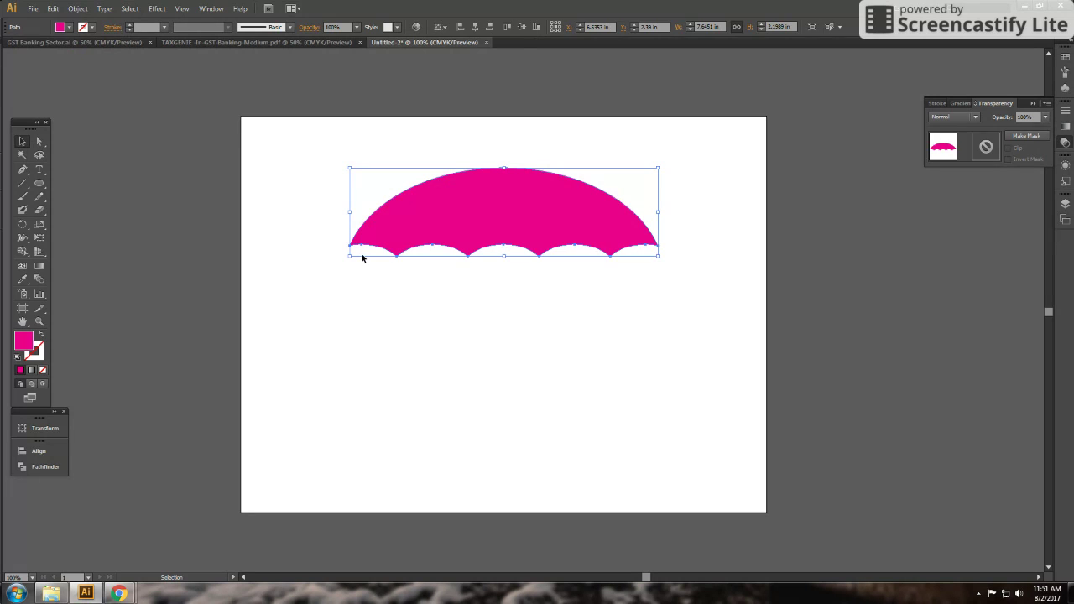
left_click(484, 307)
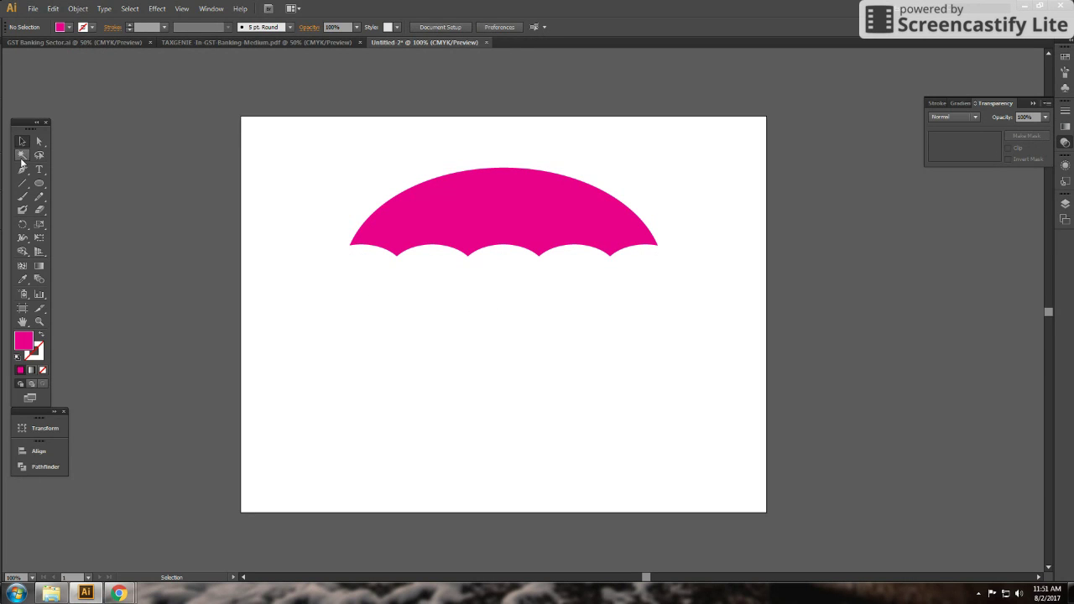
Step: Raise the canopy's scalloped bottom anchors slightly, trimming its height to about 2.13 in
left_click(39, 141)
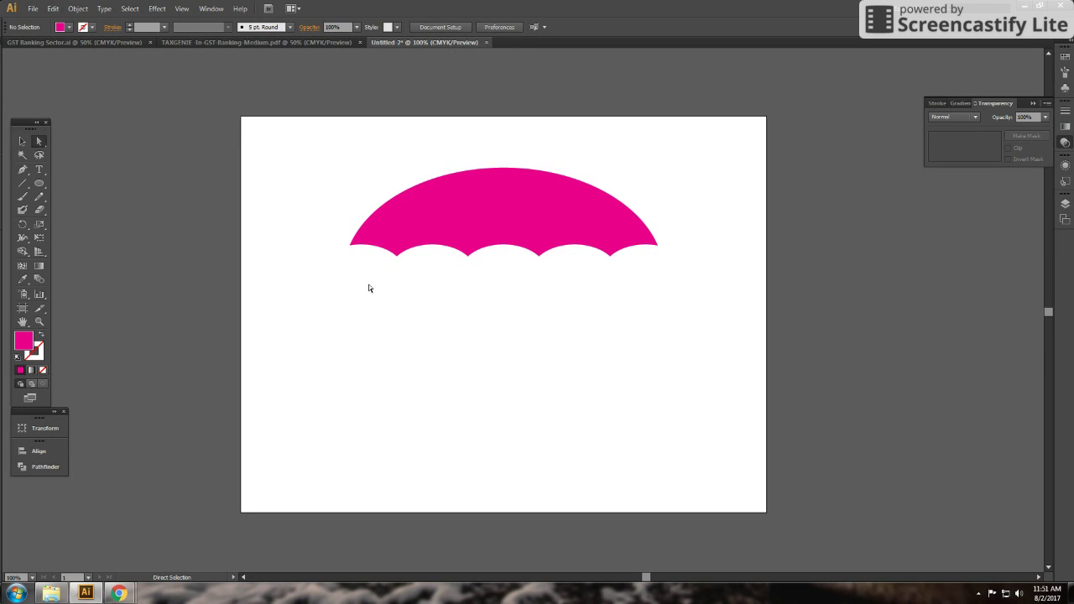
left_click_drag(369, 286, 655, 257)
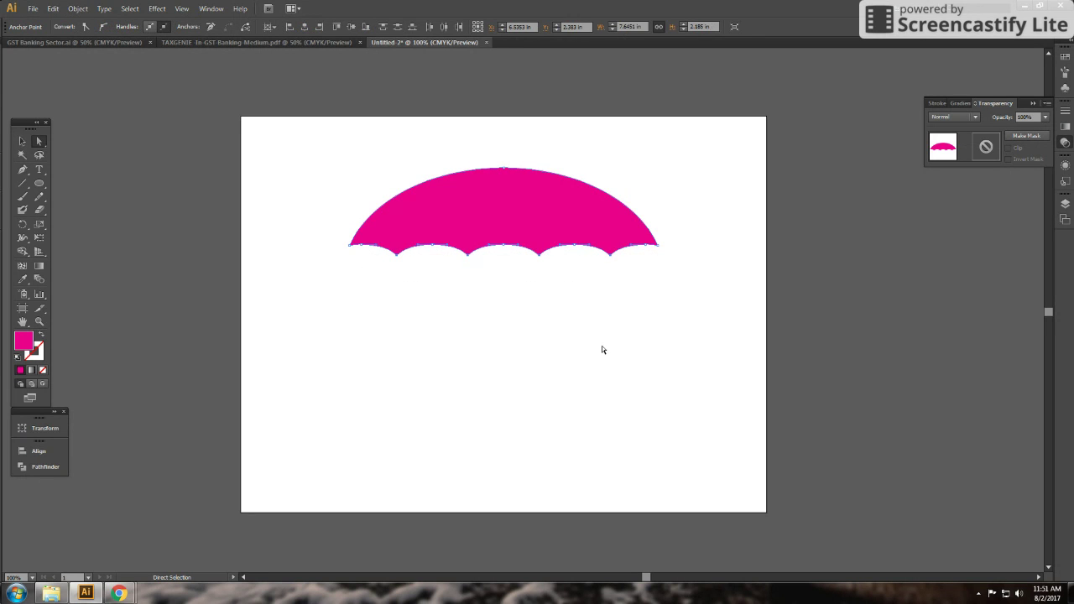
key("Up")
key("Up")
key("Up")
key("Up")
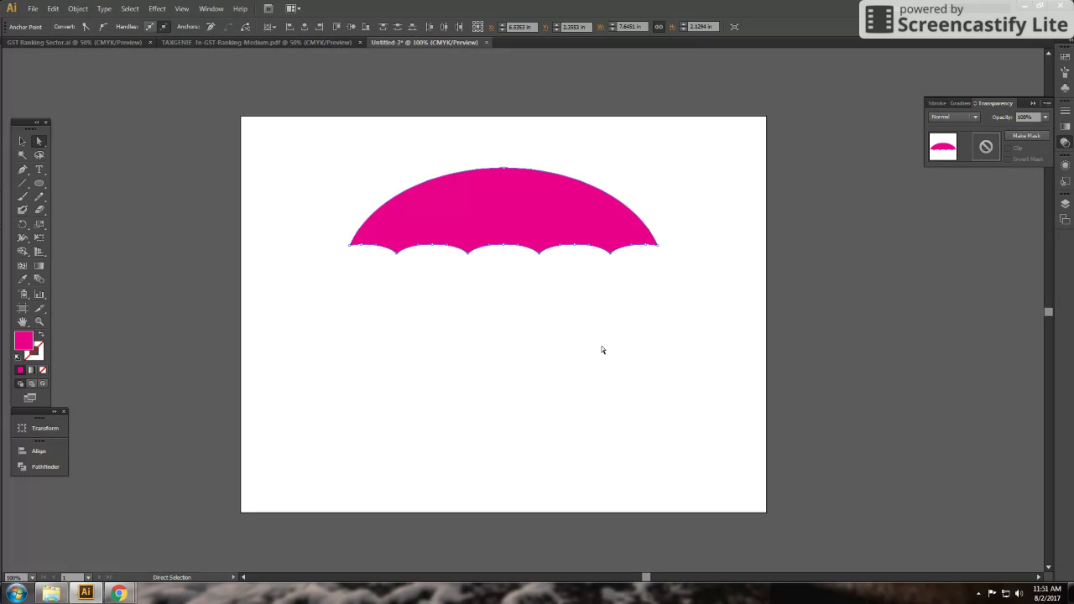
left_click(602, 350)
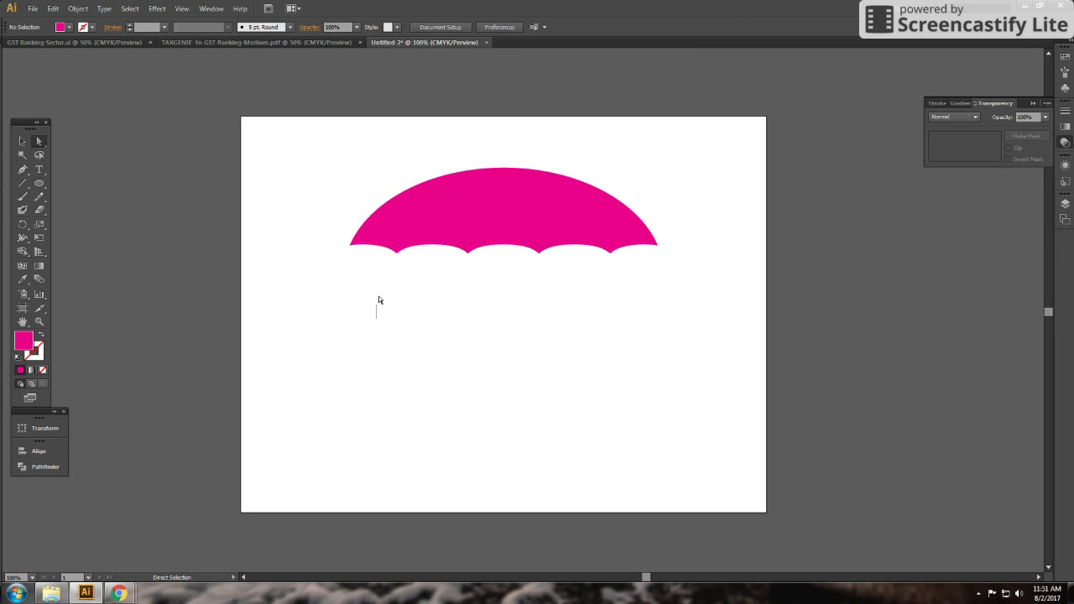
left_click_drag(378, 299, 625, 233)
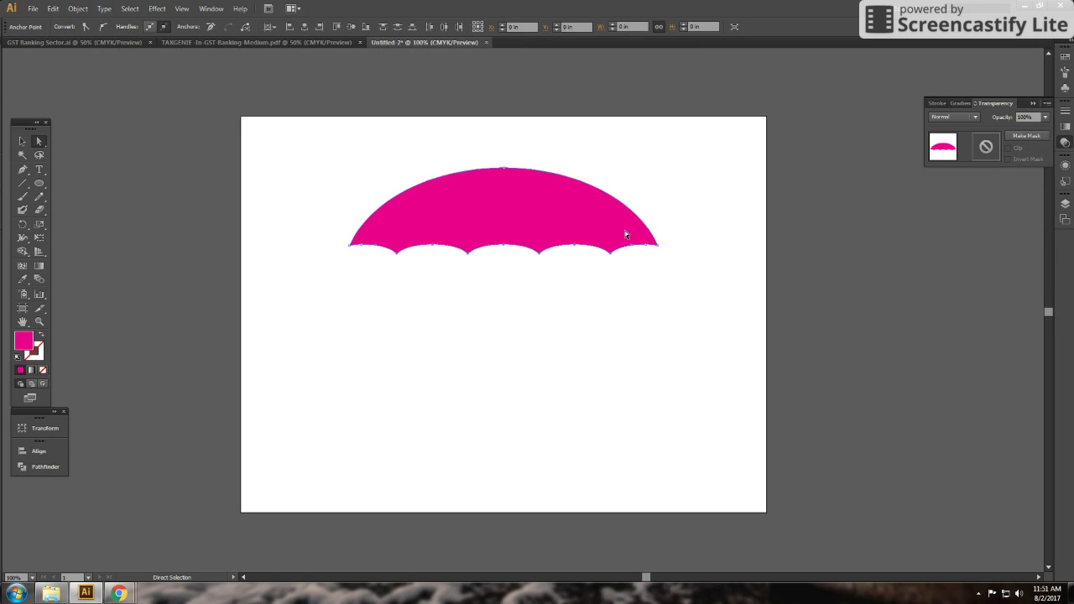
left_click(642, 308)
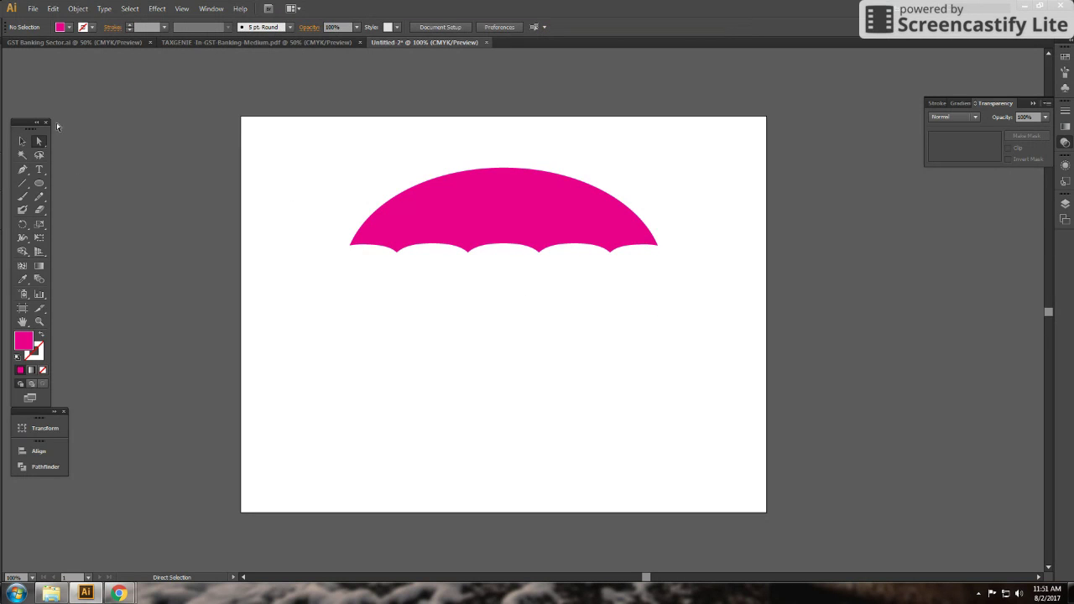
left_click(21, 142)
Step: Nudge the canopy slightly and set the rounded rectangle corner radius to 1
left_click_drag(522, 209, 519, 220)
left_click(240, 267)
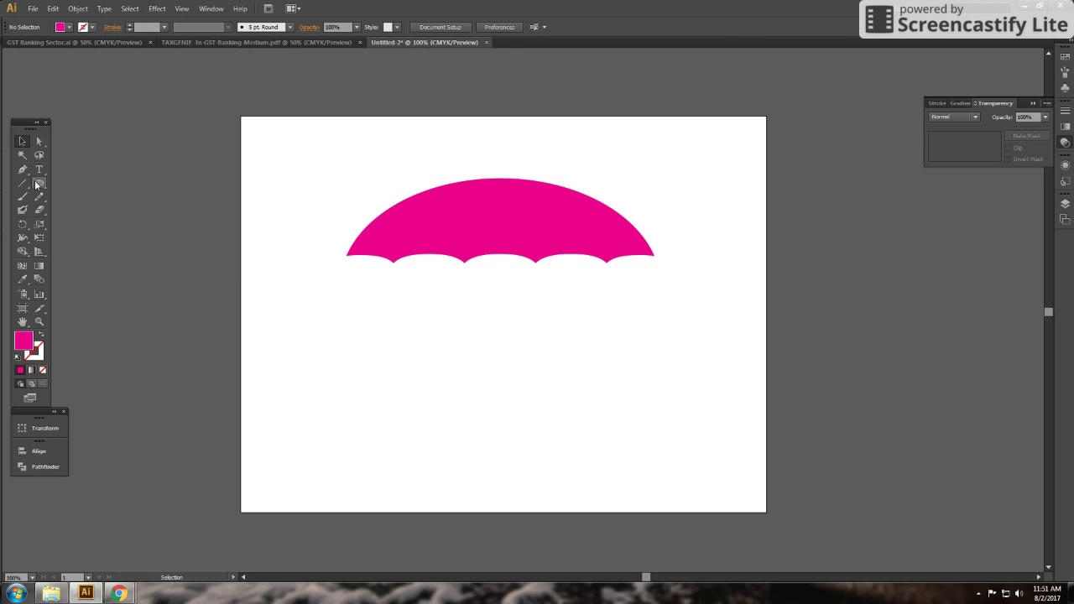
left_click_drag(36, 185, 80, 194)
left_click_drag(470, 165, 523, 352)
key("ctrl+z")
left_click(602, 338)
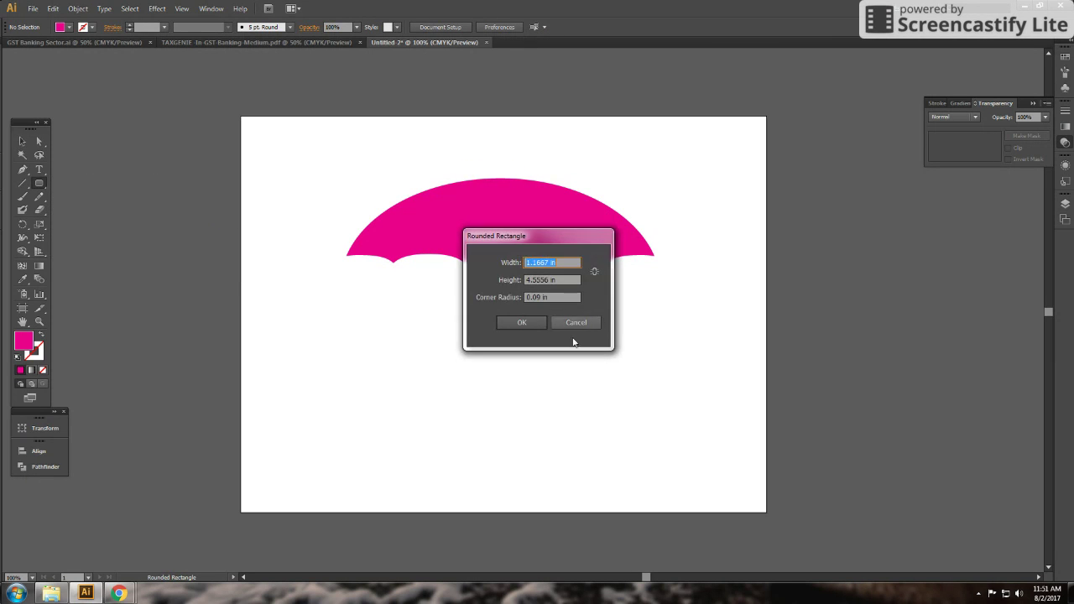
key("Tab")
key("Tab")
type("1")
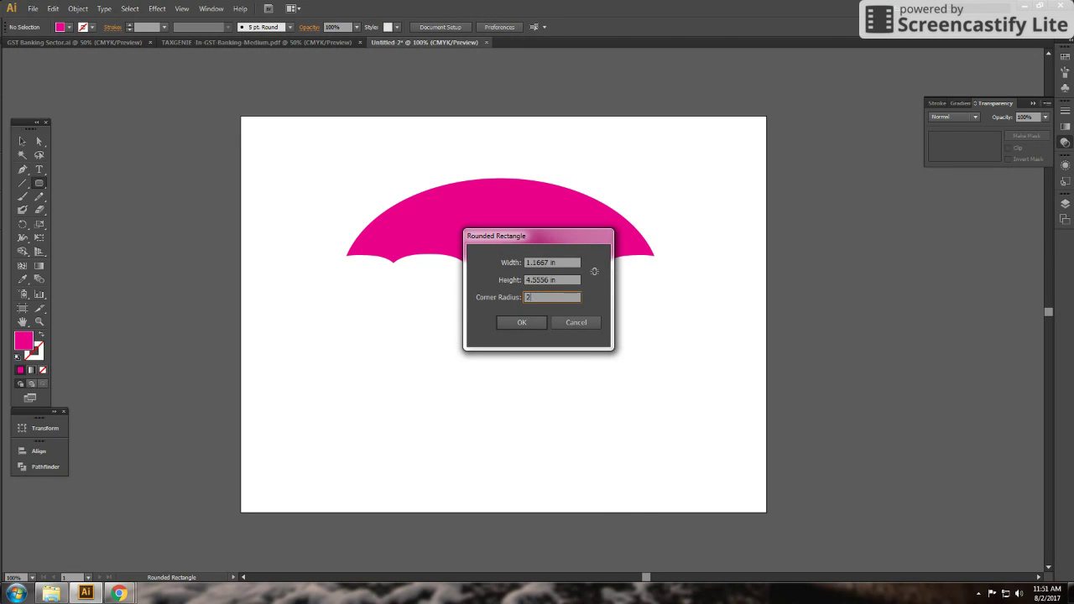
key("Return")
Step: Draw a dark blue rounded rectangle, about 0.99 by 5.98 in, down through the canopy
key("ctrl+z")
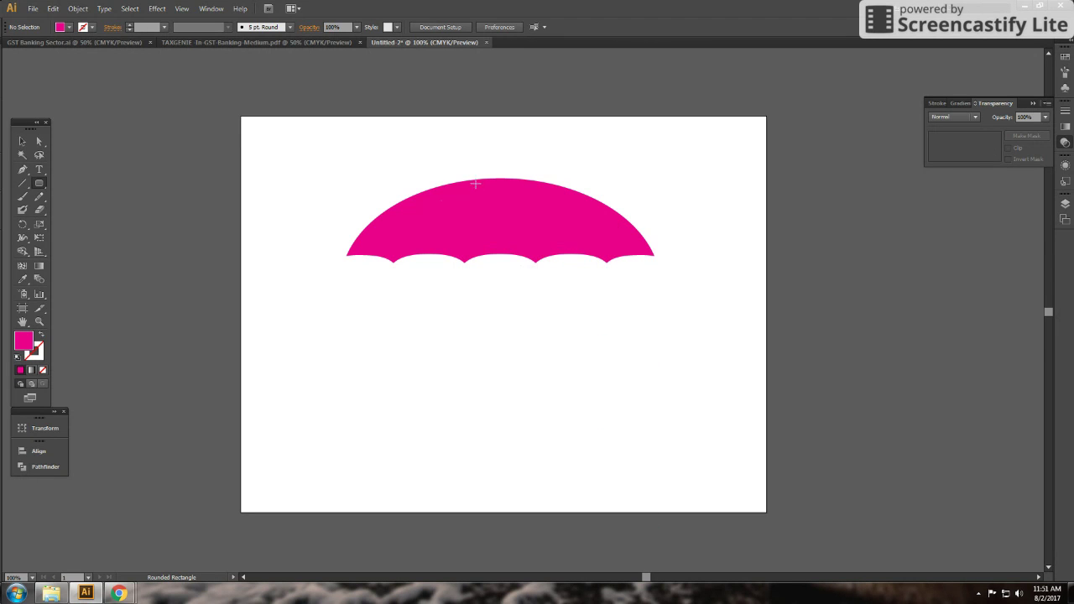
left_click(69, 27)
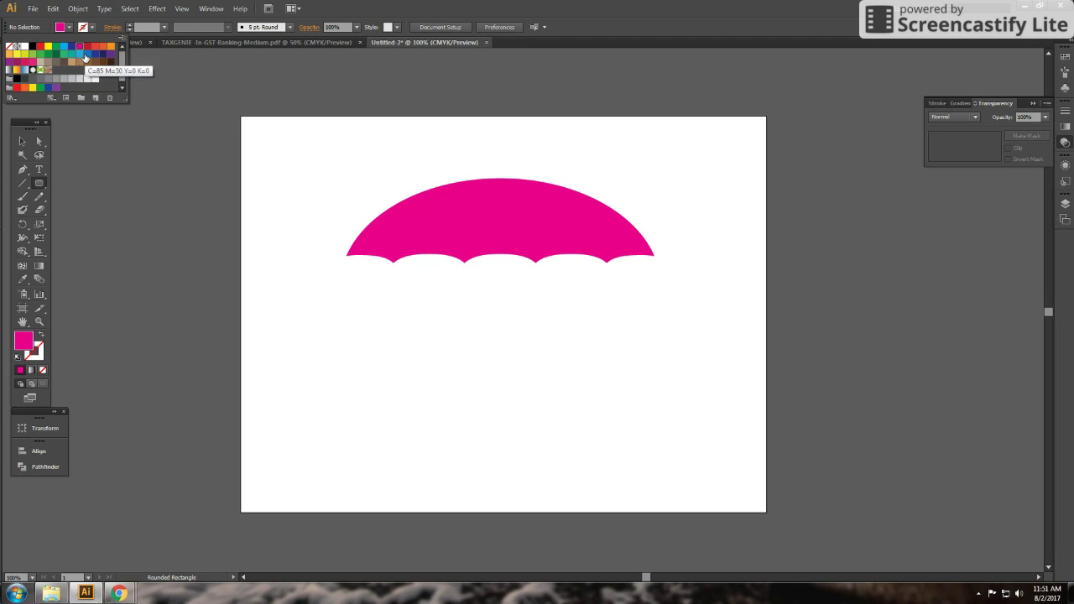
left_click(72, 47)
left_click(483, 167)
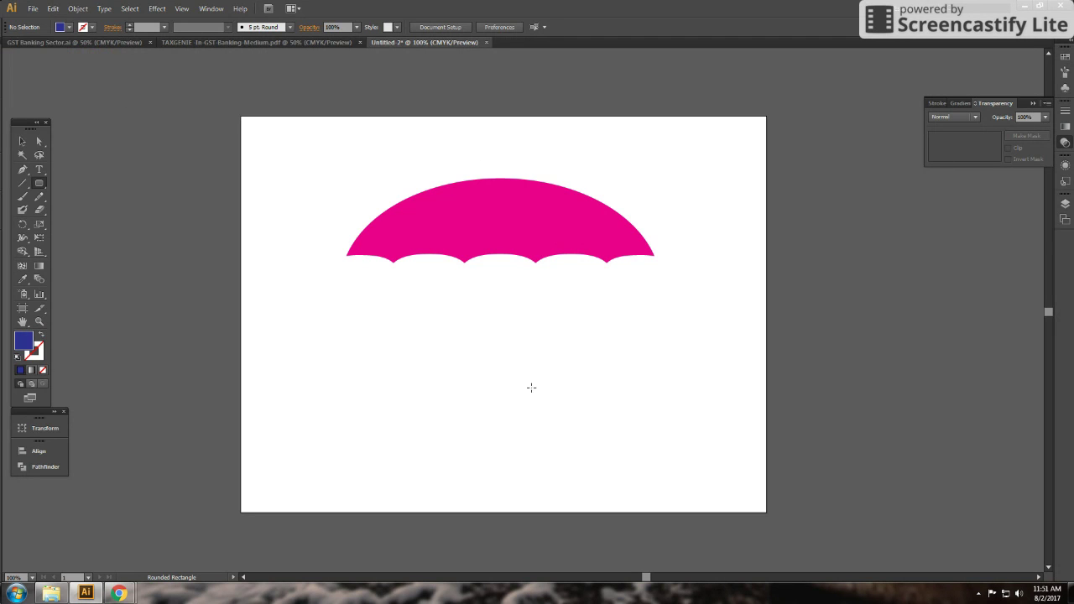
mouse_move(476, 166)
left_mouse_down()
mouse_move(540, 447)
mouse_move(520, 439)
mouse_move(516, 405)
left_mouse_up()
Step: Give the pill a blue stroke, no fill, and raise stroke weight past 9 pt
left_click(92, 27)
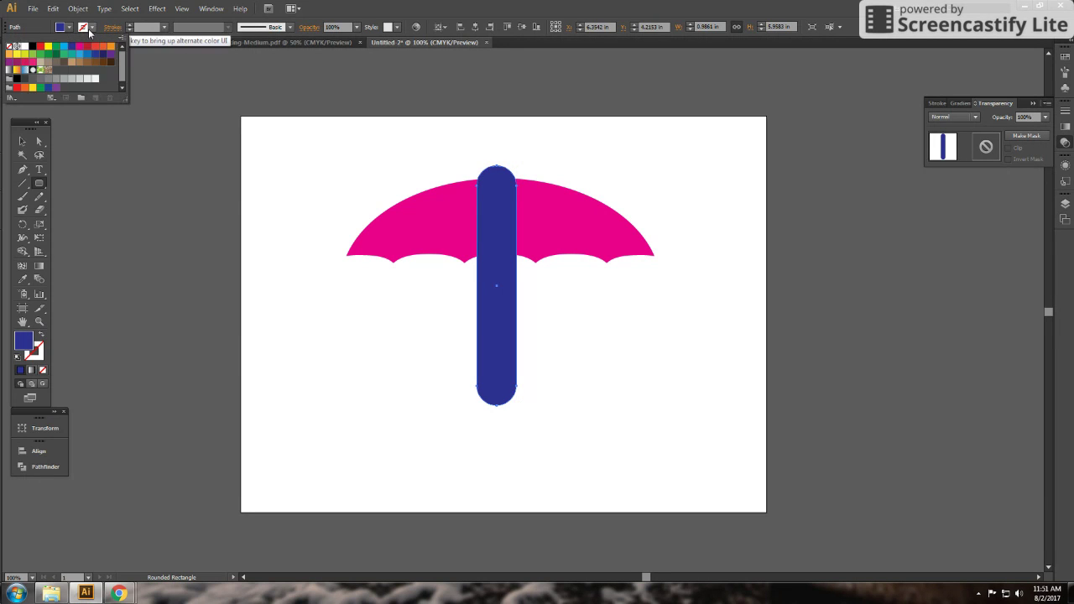
left_click(66, 97)
left_click(69, 26)
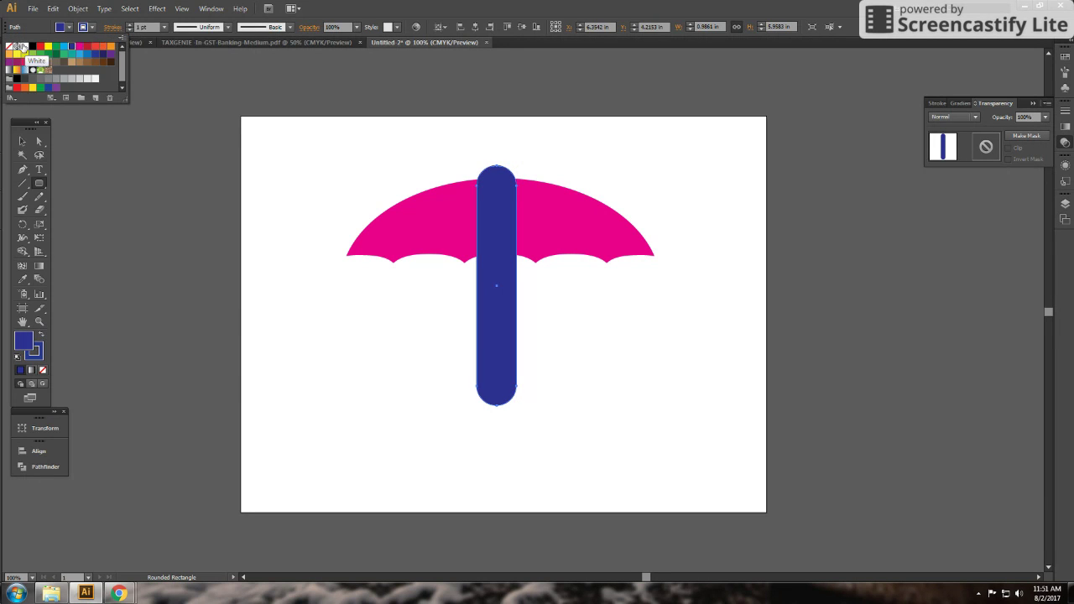
left_click(9, 46)
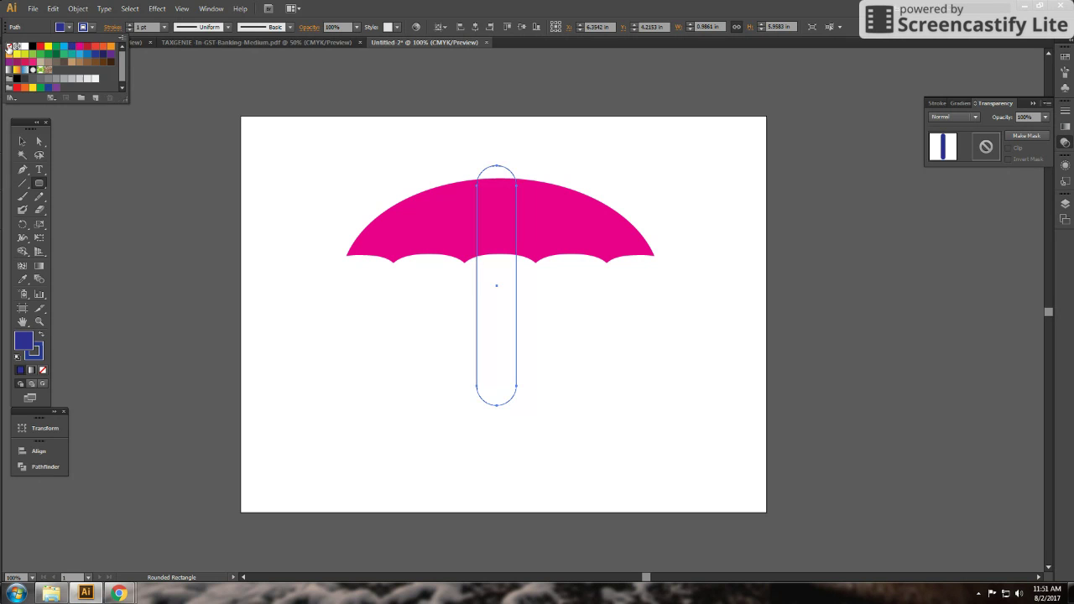
left_click(164, 27)
left_click(171, 112)
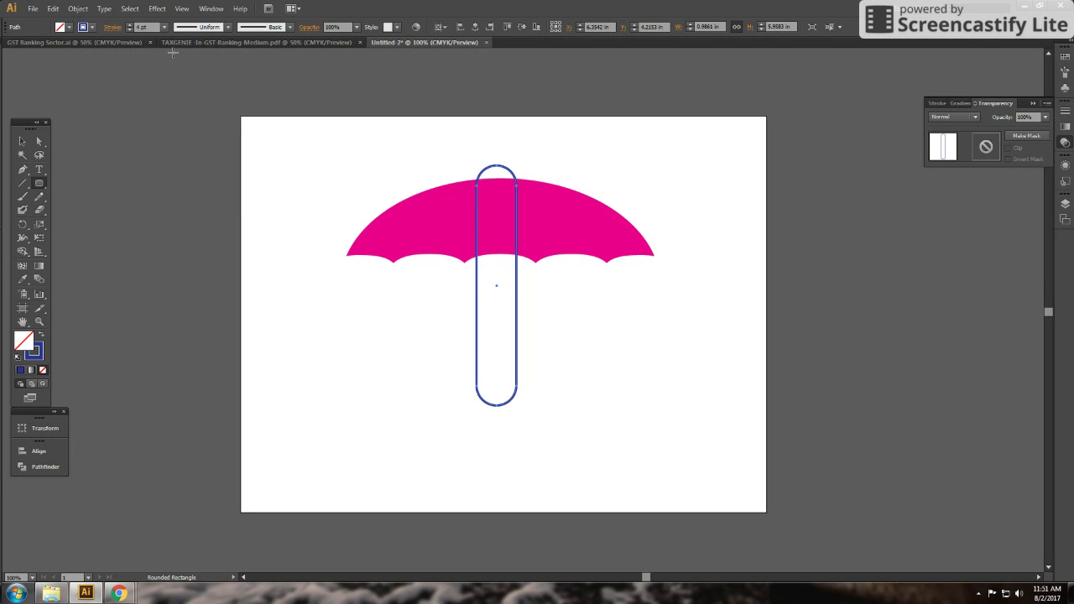
left_click(164, 27)
left_click(182, 171)
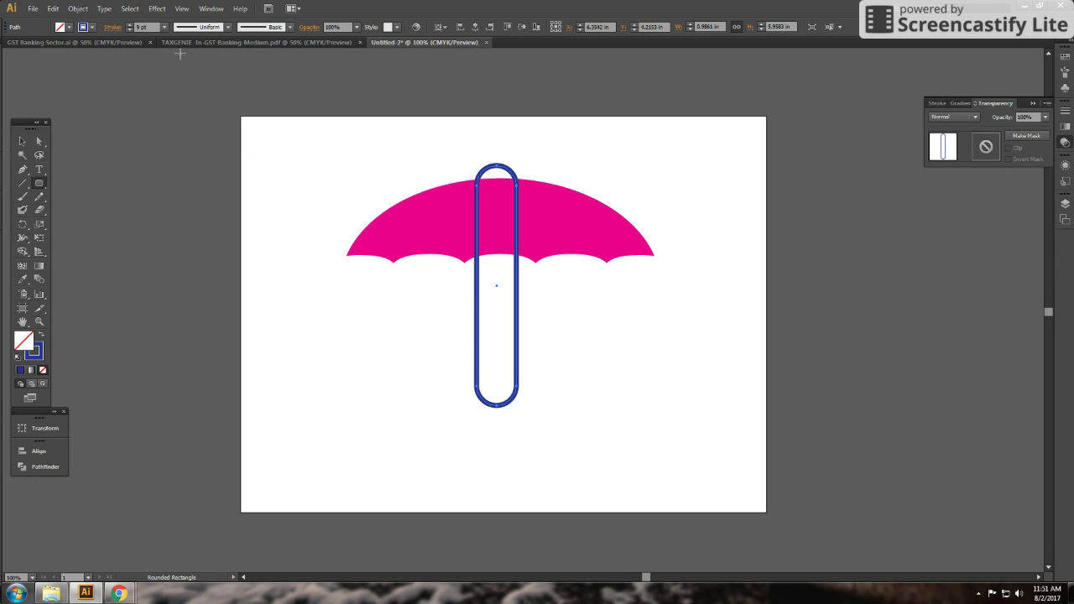
left_click(163, 27)
left_click(180, 228)
Step: Move the pill up-left and expand its outline into a filled shape
left_click(22, 141)
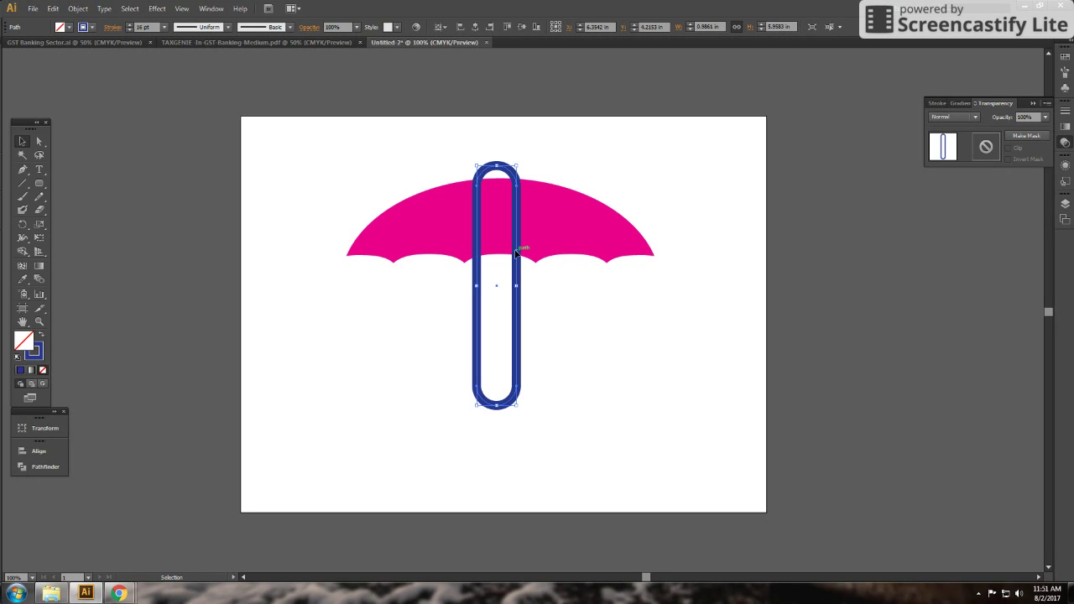
left_click_drag(515, 251, 502, 240)
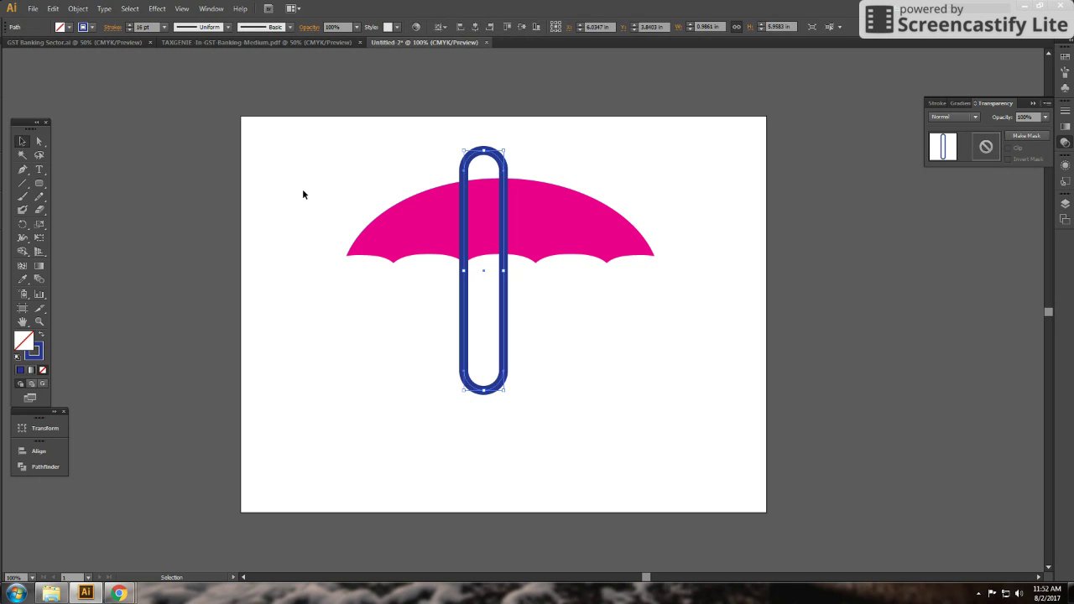
left_click(78, 9)
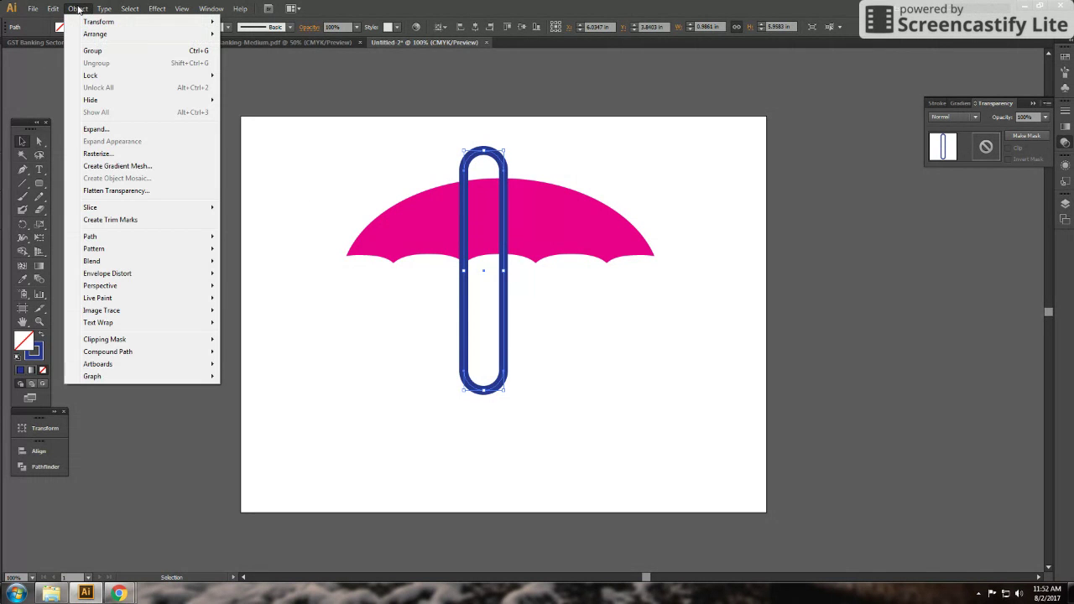
left_click(125, 130)
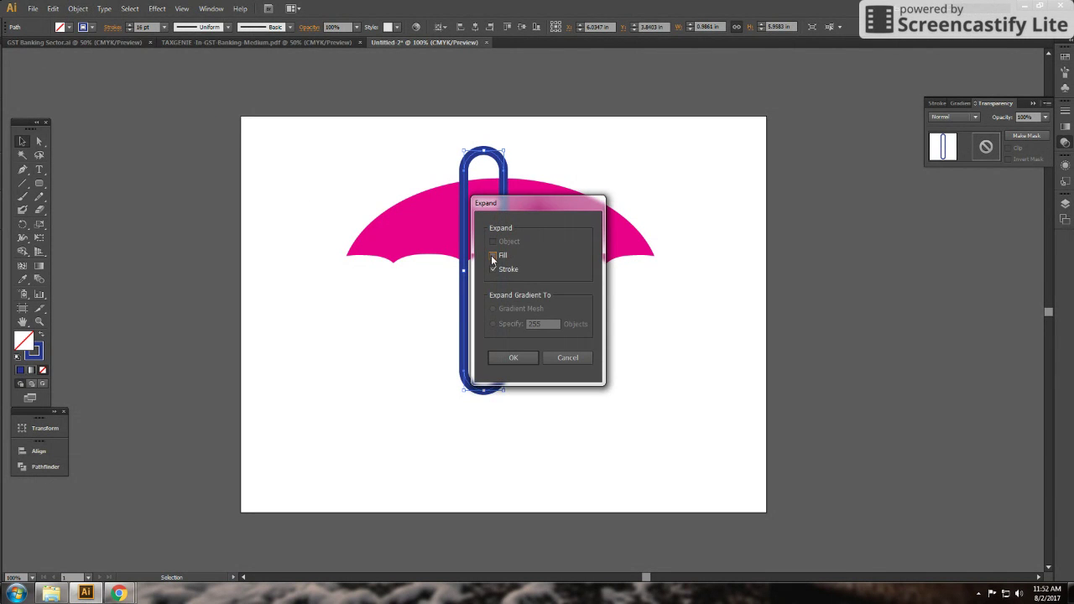
left_click(522, 357)
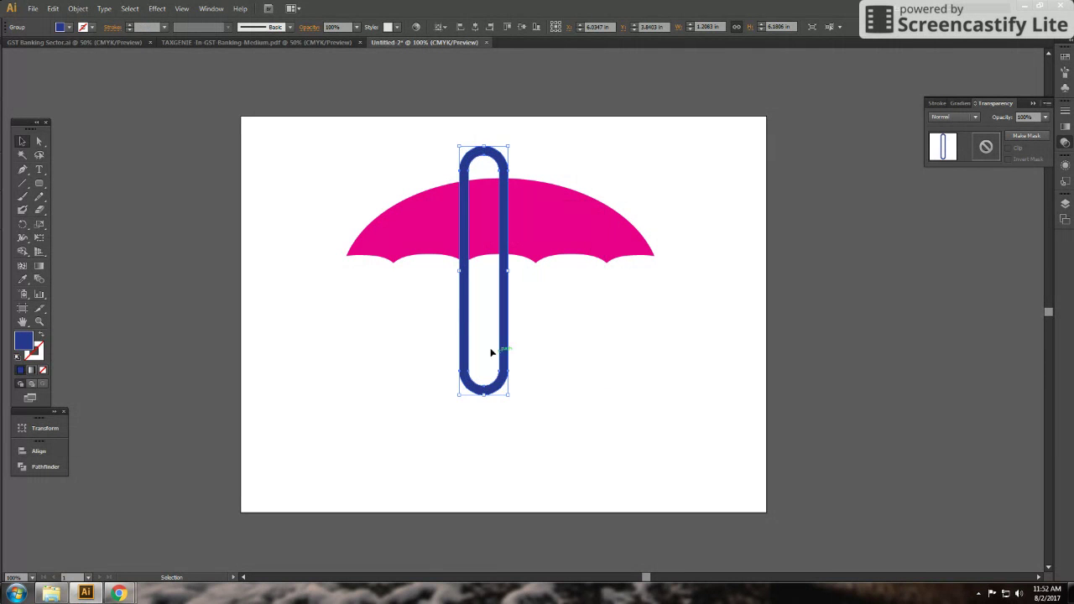
Step: Draw two rectangles covering the pill's top and its left side
left_click(40, 185)
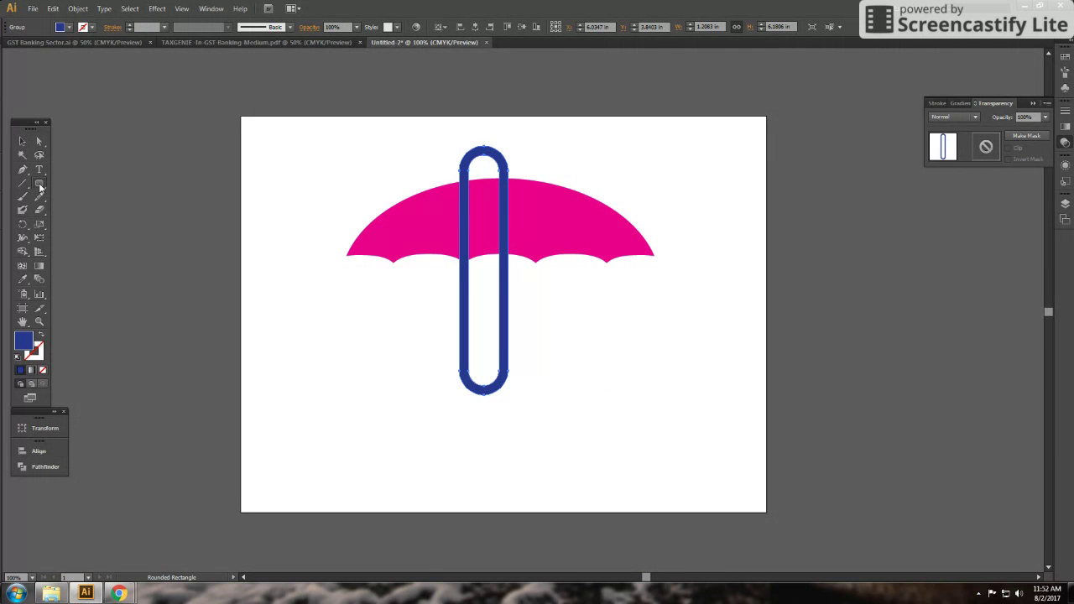
left_click_drag(39, 186, 71, 183)
left_click_drag(403, 131, 530, 169)
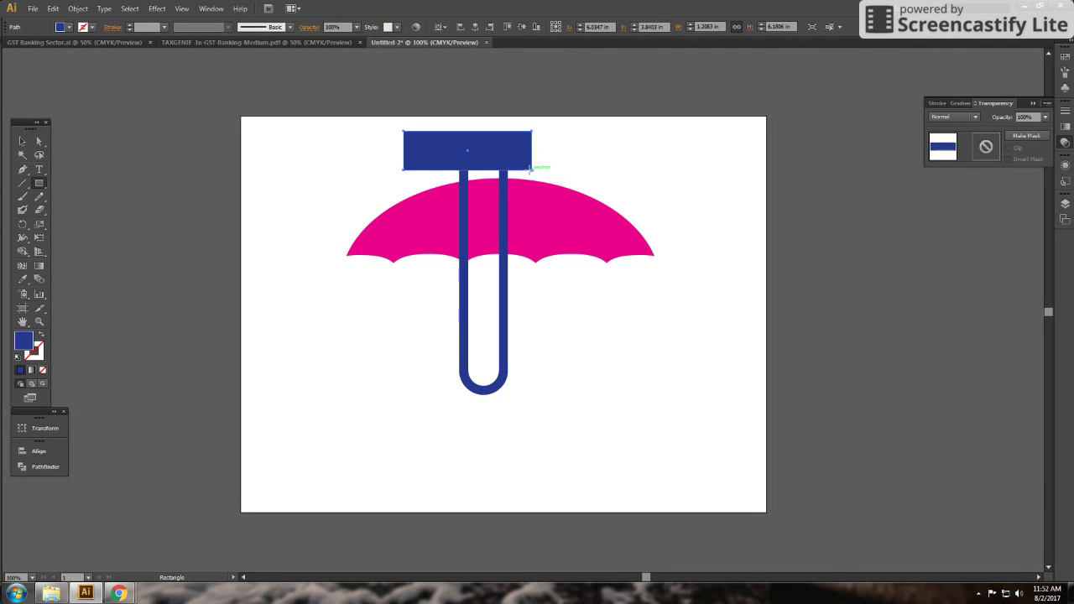
left_click_drag(438, 122, 481, 371)
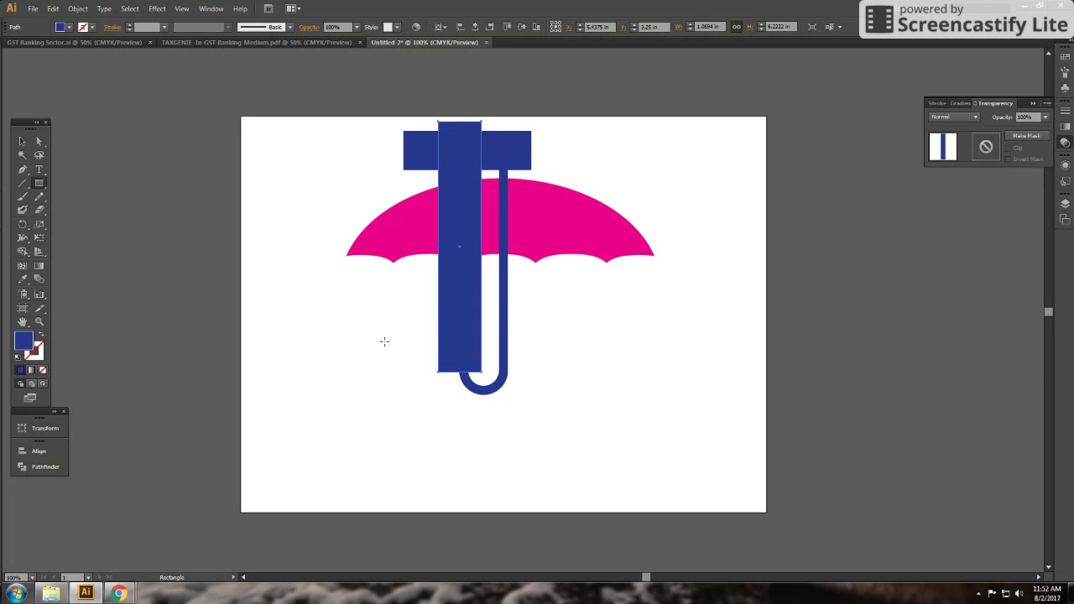
Step: Subtract the rectangles from the pill with Pathfinder Minus Front, leaving a J handle
left_click(20, 143)
left_click(503, 218, "shift")
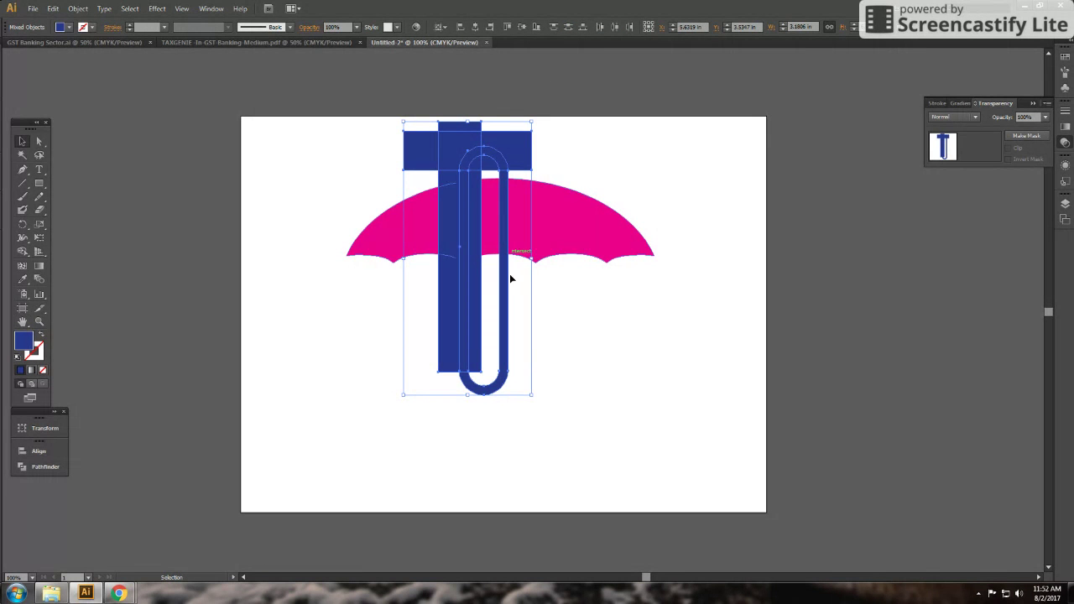
left_click(210, 8)
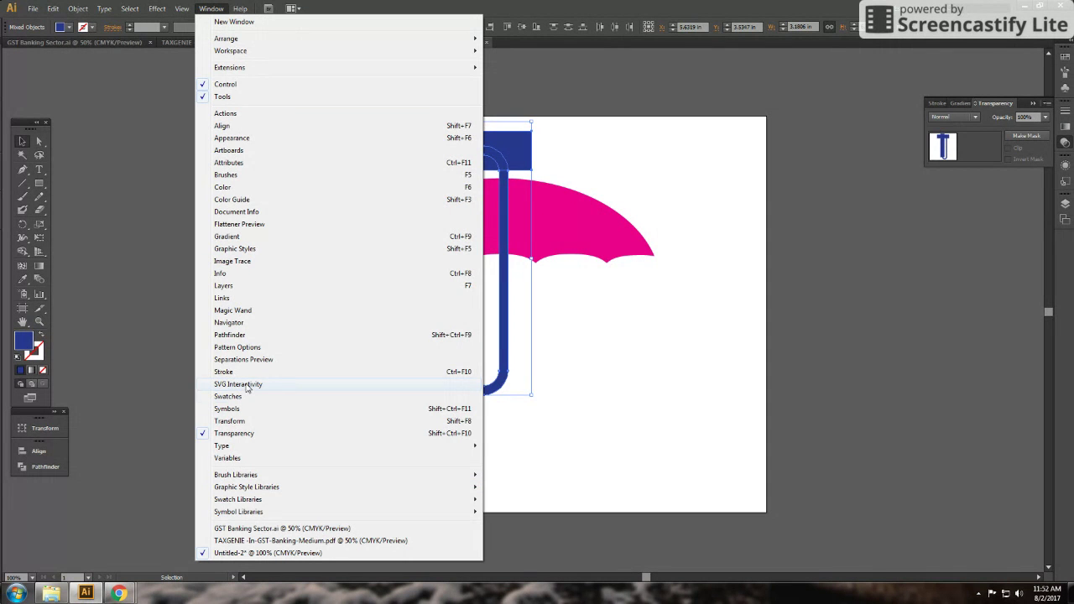
left_click(249, 335)
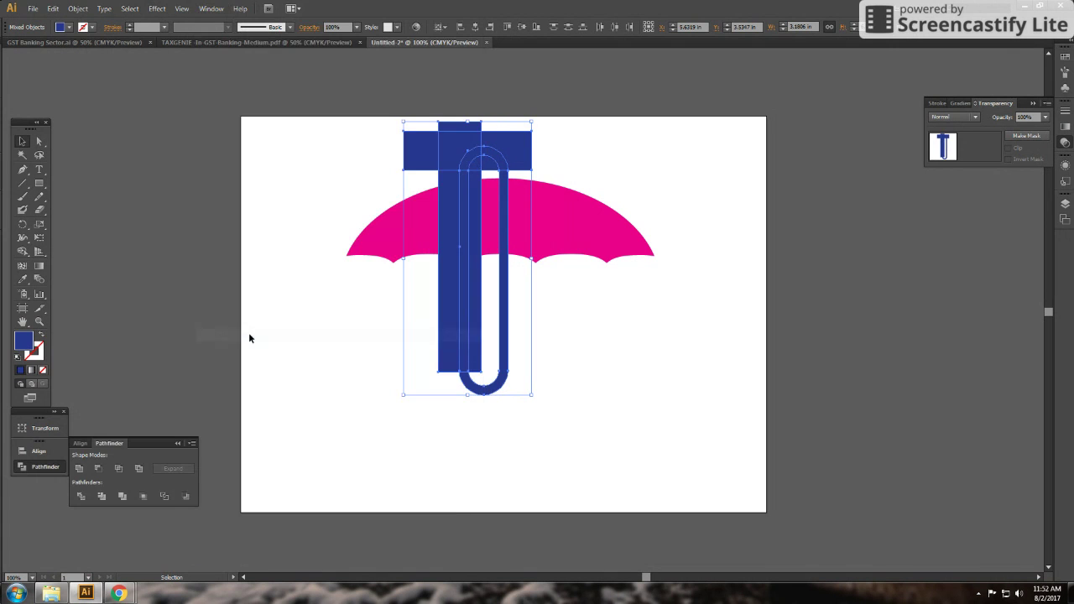
left_click(99, 470)
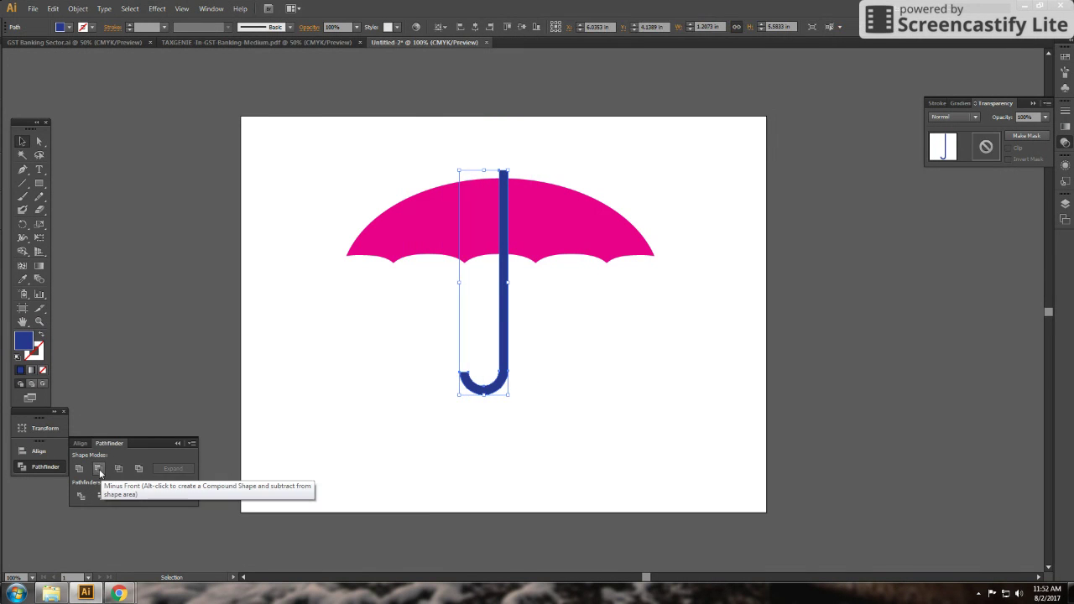
Step: Shift the J handle slightly and send it behind the canopy
left_click(595, 387)
mouse_move(599, 359)
left_mouse_down()
mouse_move(628, 247)
mouse_move(647, 422)
left_mouse_up()
left_click_drag(528, 386, 521, 390)
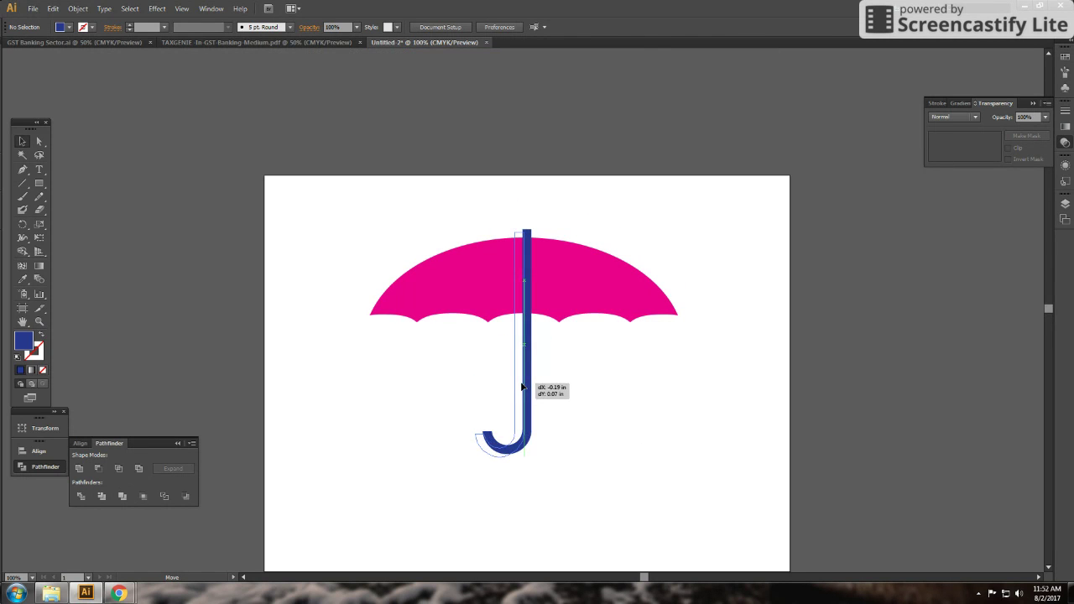
key("ctrl+shift+bracketleft")
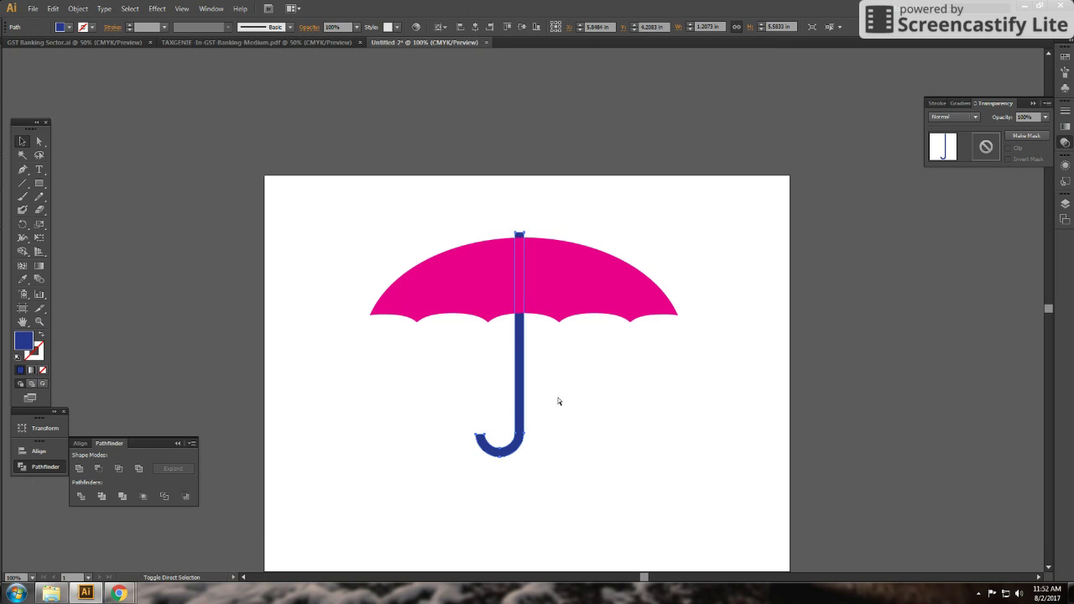
left_click(556, 401)
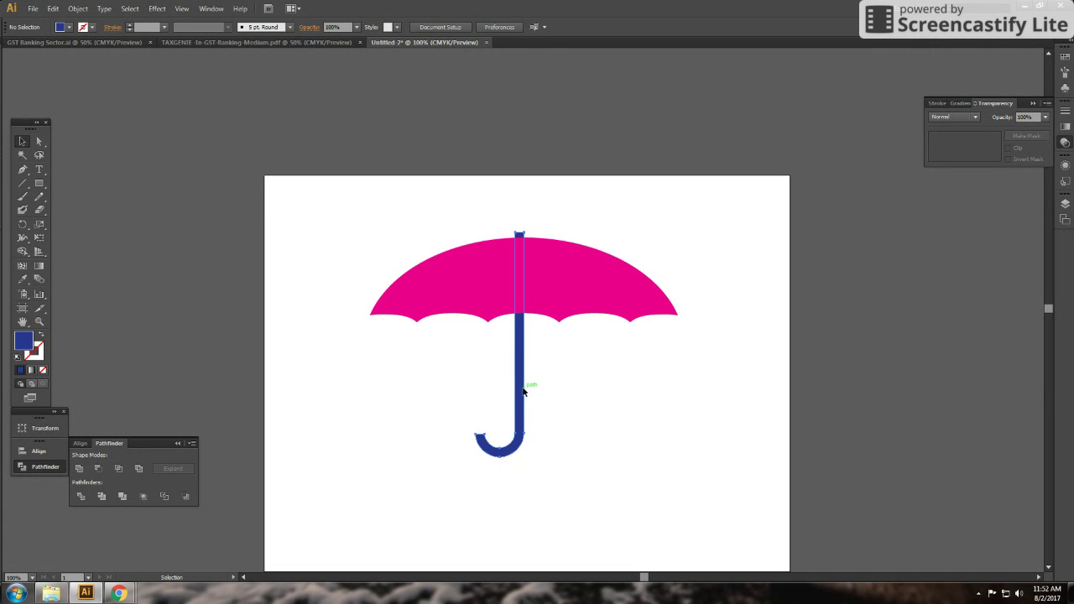
Step: Enlarge the J handle and position it so its tip pokes above the canopy
left_click_drag(522, 391, 528, 391)
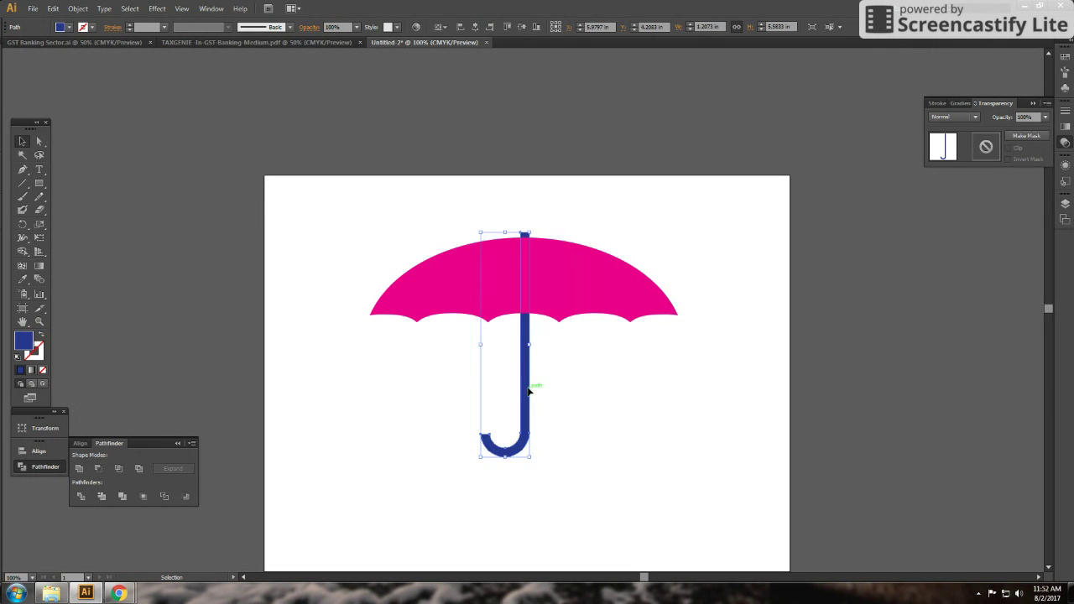
left_click(534, 378)
left_click(525, 378)
left_click_drag(527, 459, 538, 489)
left_click(560, 427)
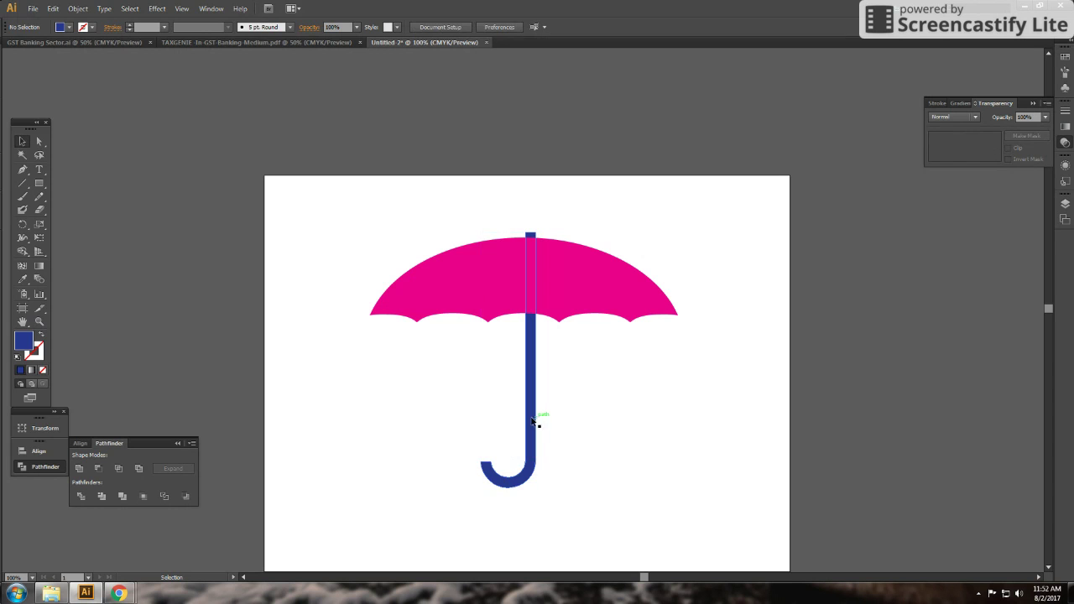
left_click_drag(532, 420, 522, 411)
left_click(689, 402)
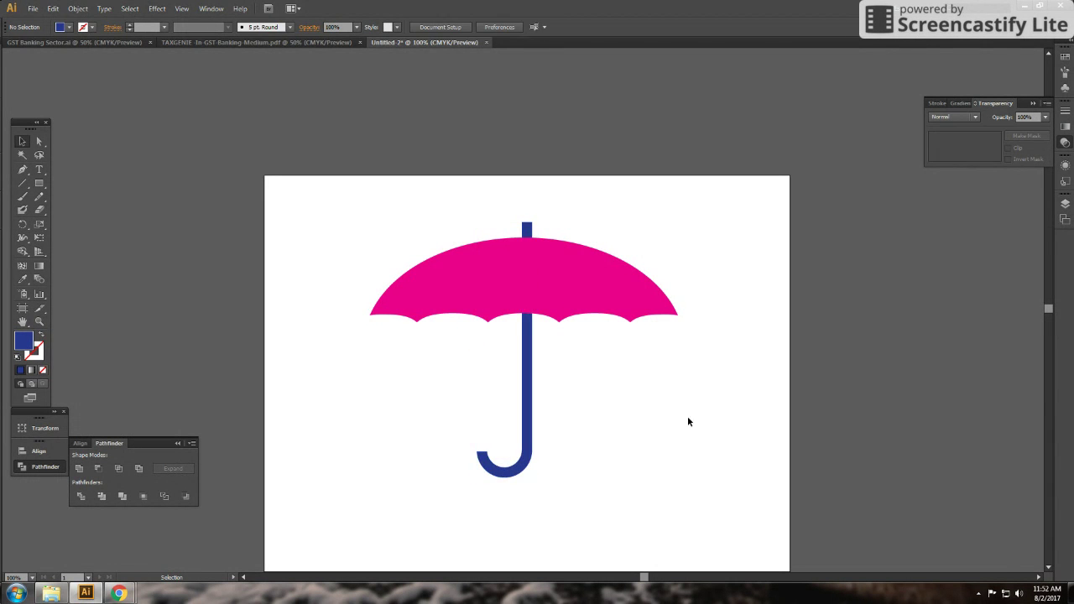
left_click(572, 276)
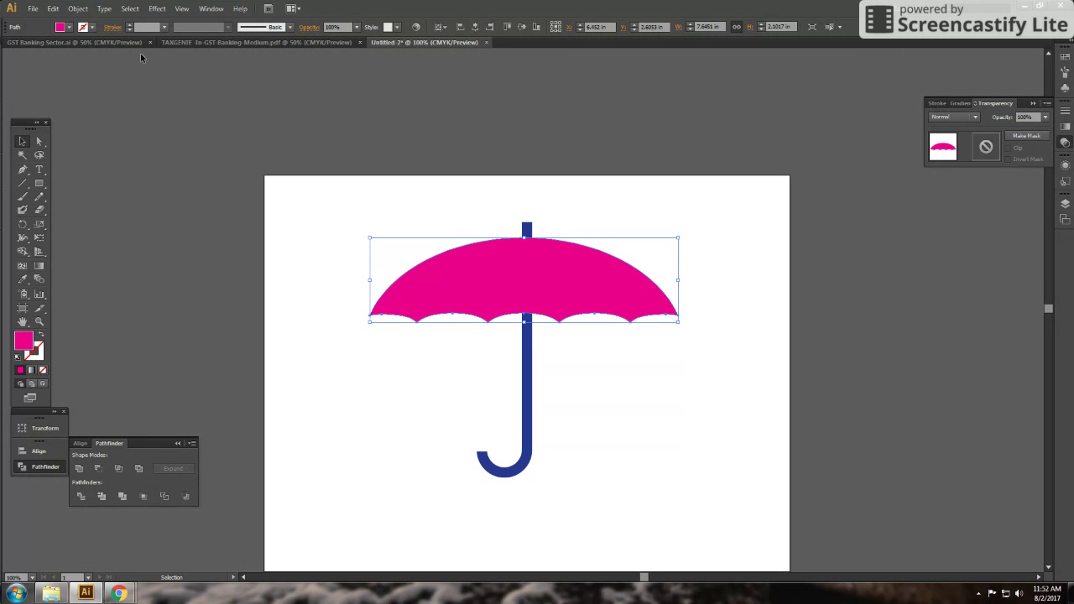
Step: Try brown swirl and floral pattern fills on the canopy, then apply the white-to-black gradient
left_click(67, 30)
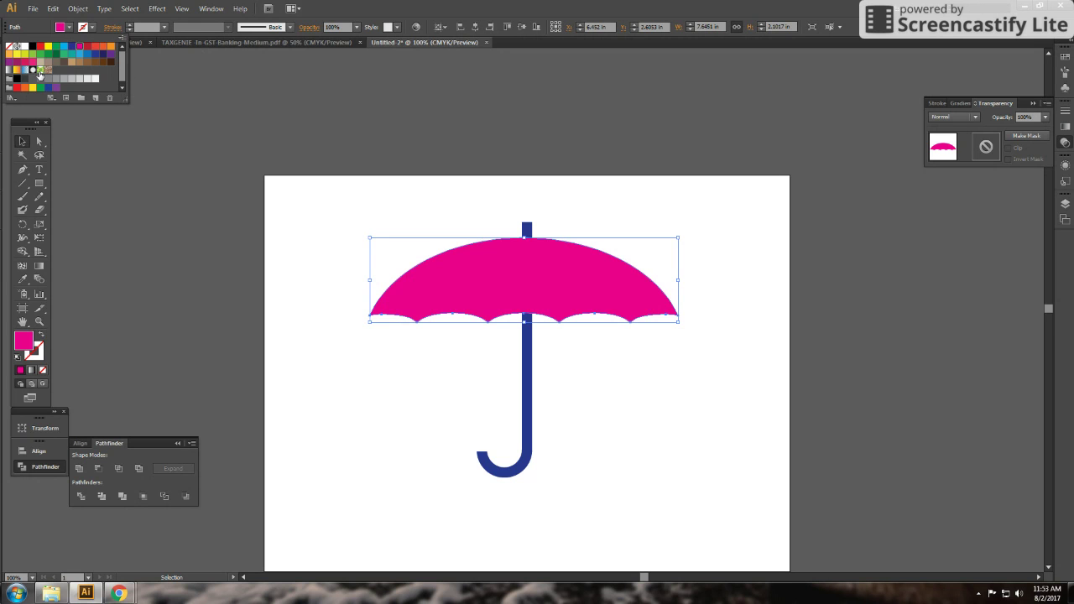
left_click(45, 75)
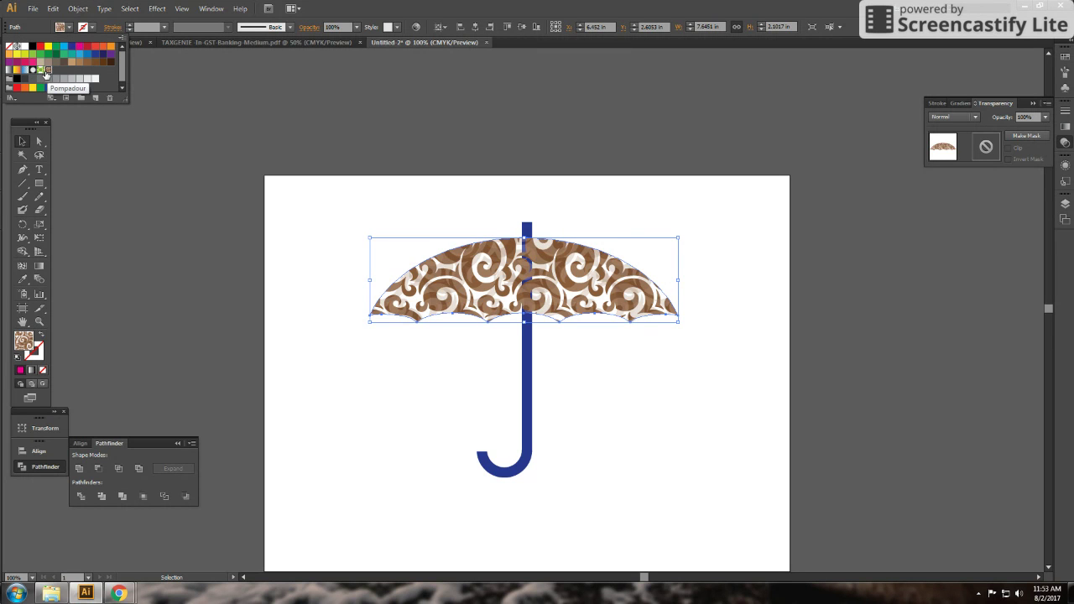
left_click(38, 73)
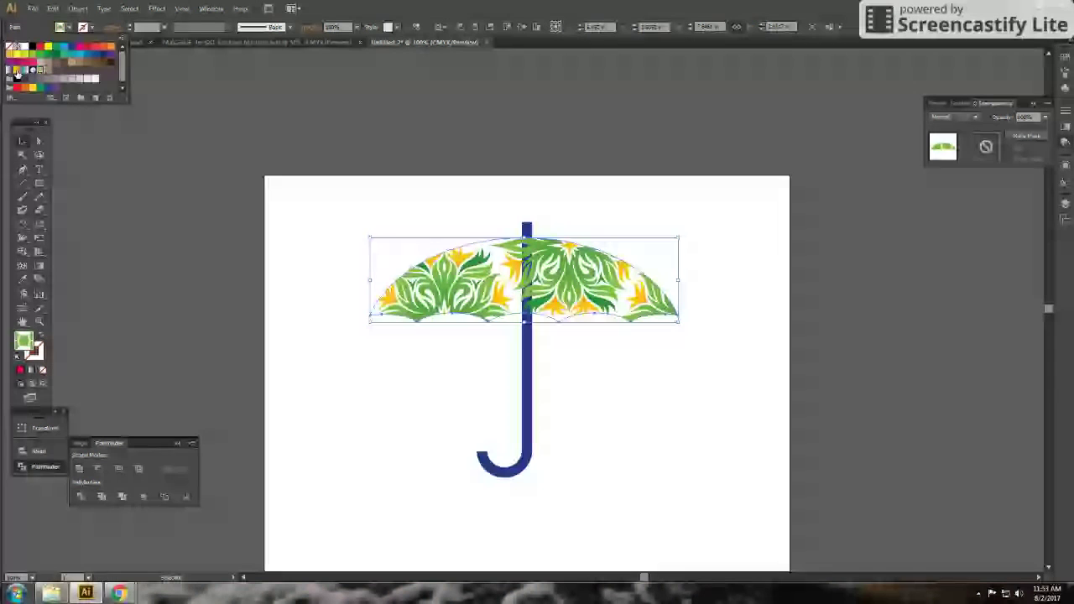
left_click(10, 70)
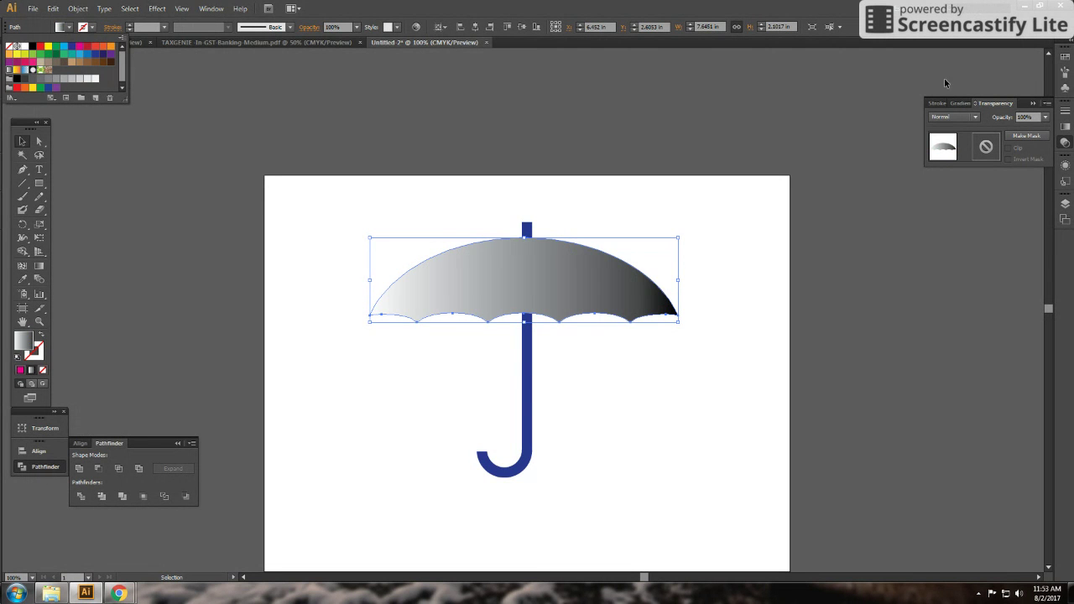
left_click(961, 104)
Step: Reverse the canopy gradient and set its angle to 90°
left_click(961, 103)
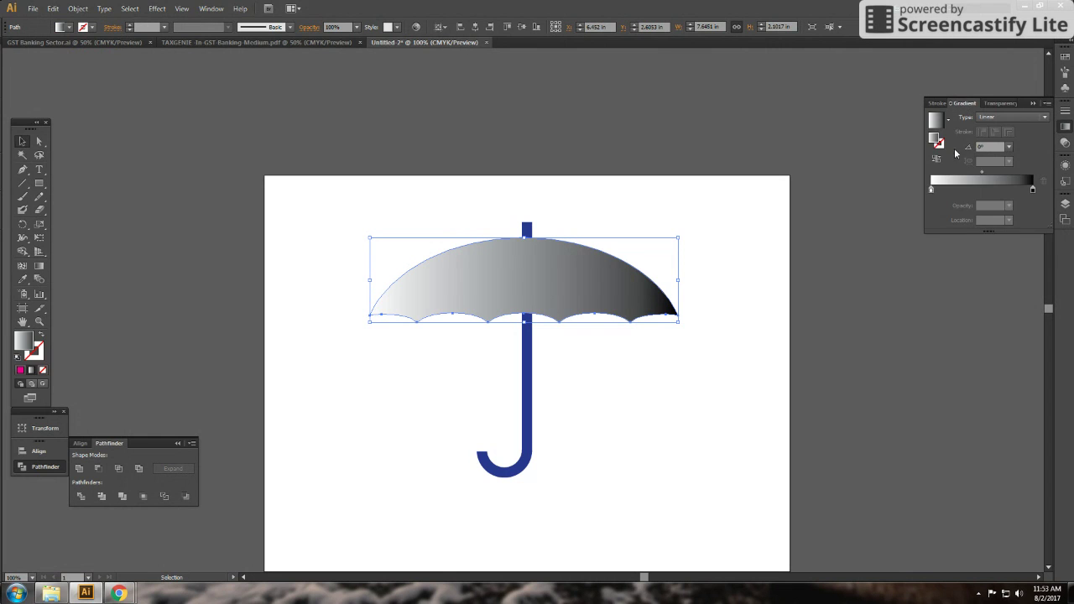
left_click(937, 161)
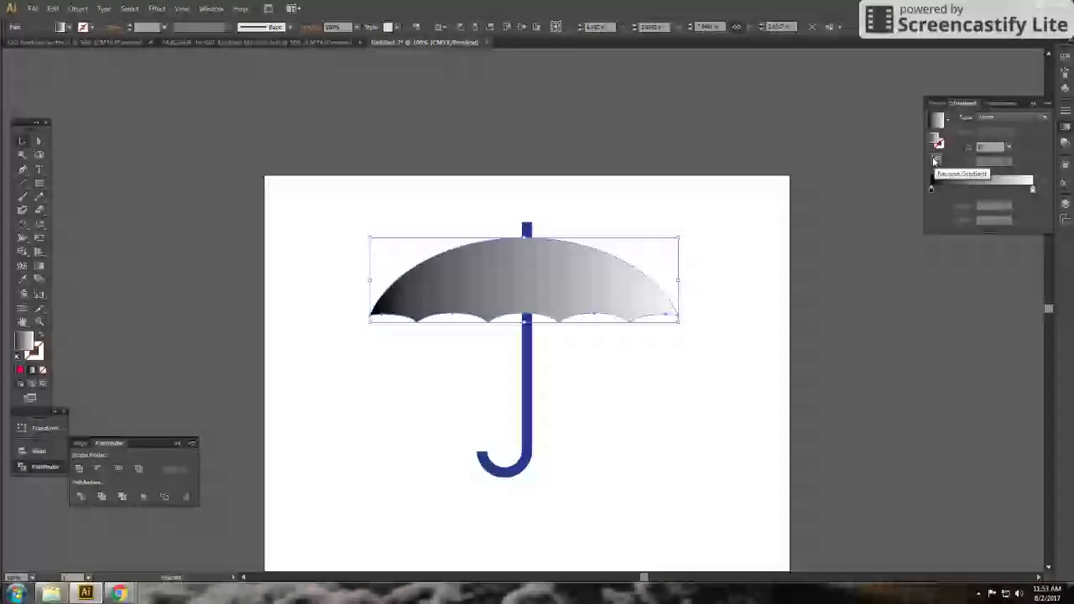
left_click(991, 146)
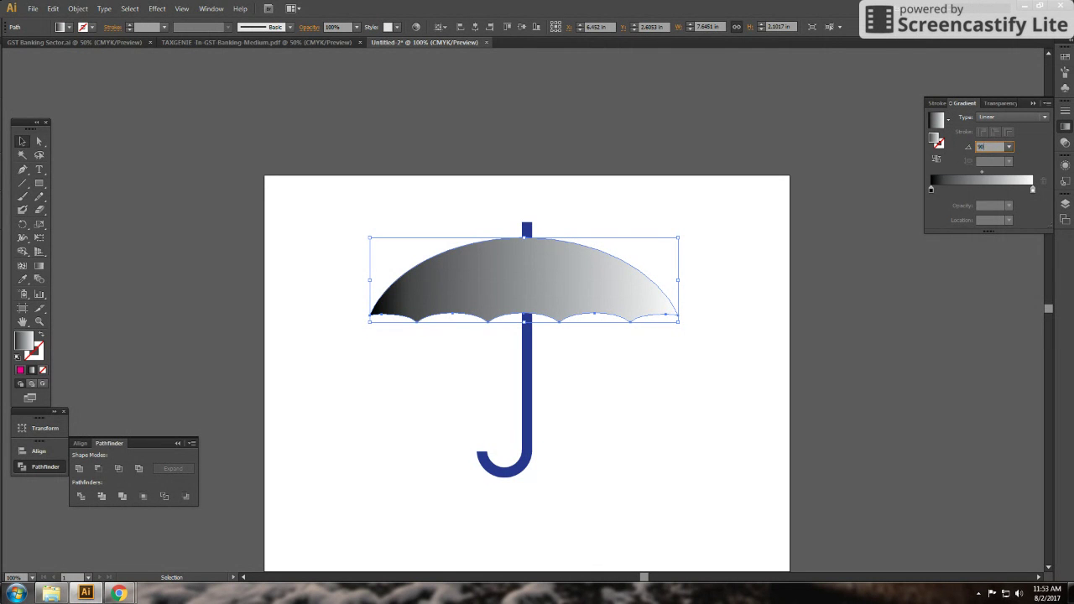
type("90")
key("Return")
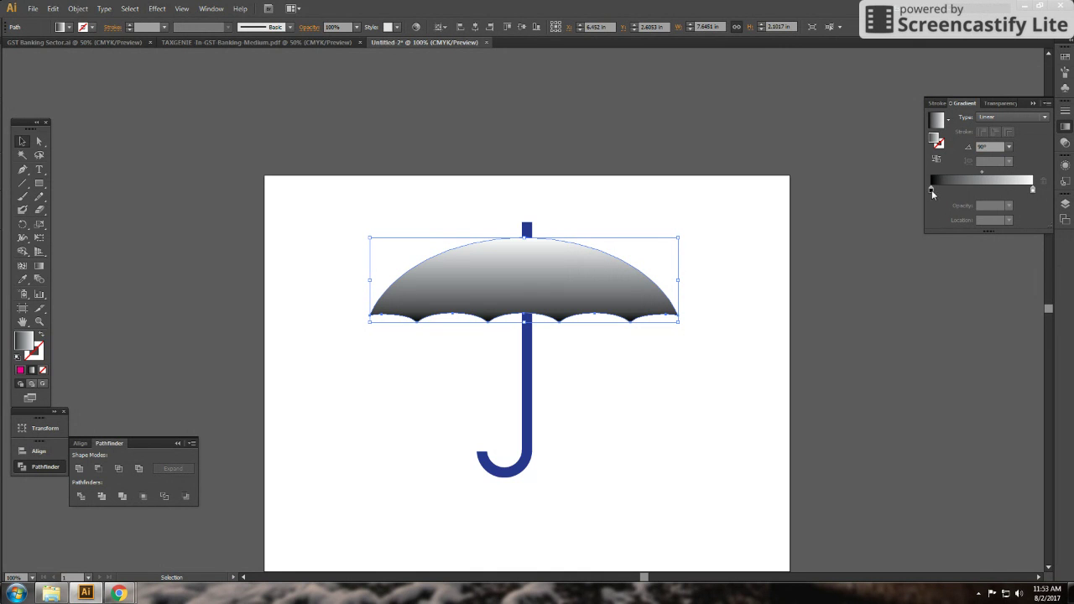
Step: Set the gradient stops to light blue and dark blue
double_click(931, 190)
left_click(942, 234)
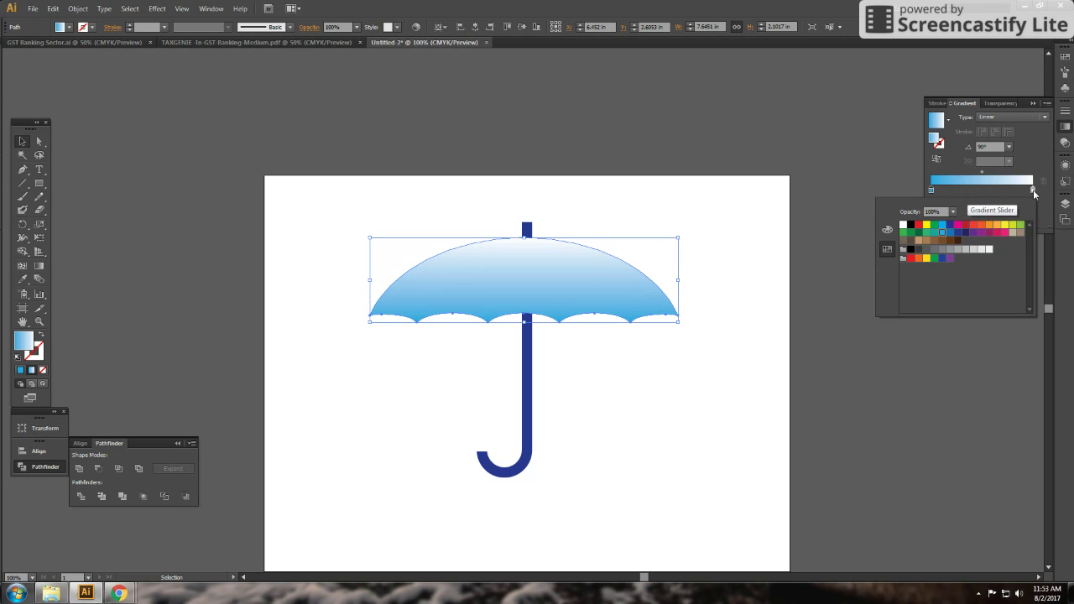
double_click(1032, 192)
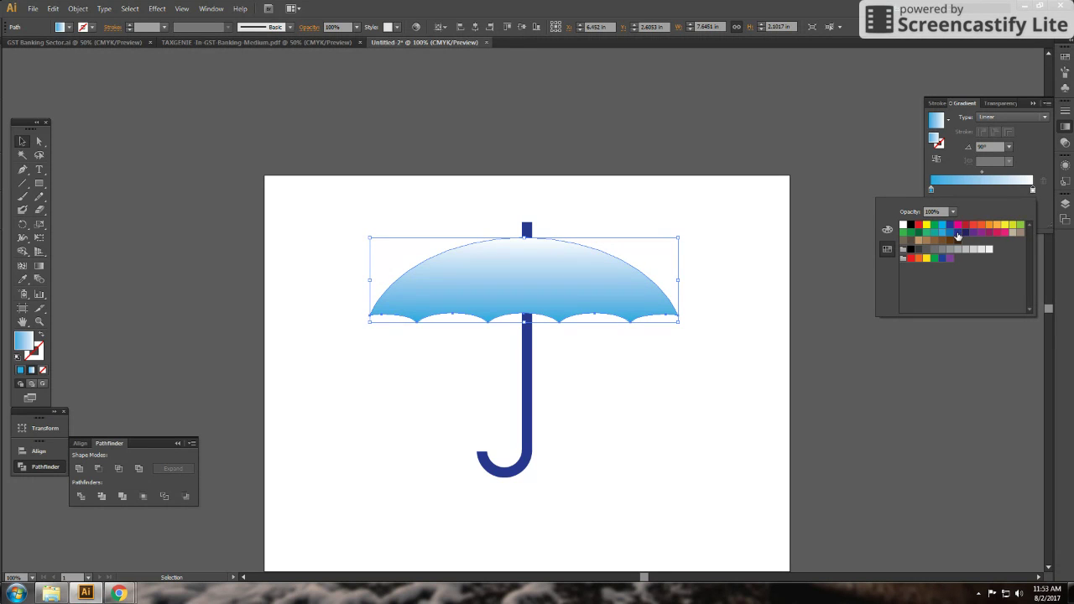
left_click(958, 237)
left_click(822, 309)
left_click(625, 353)
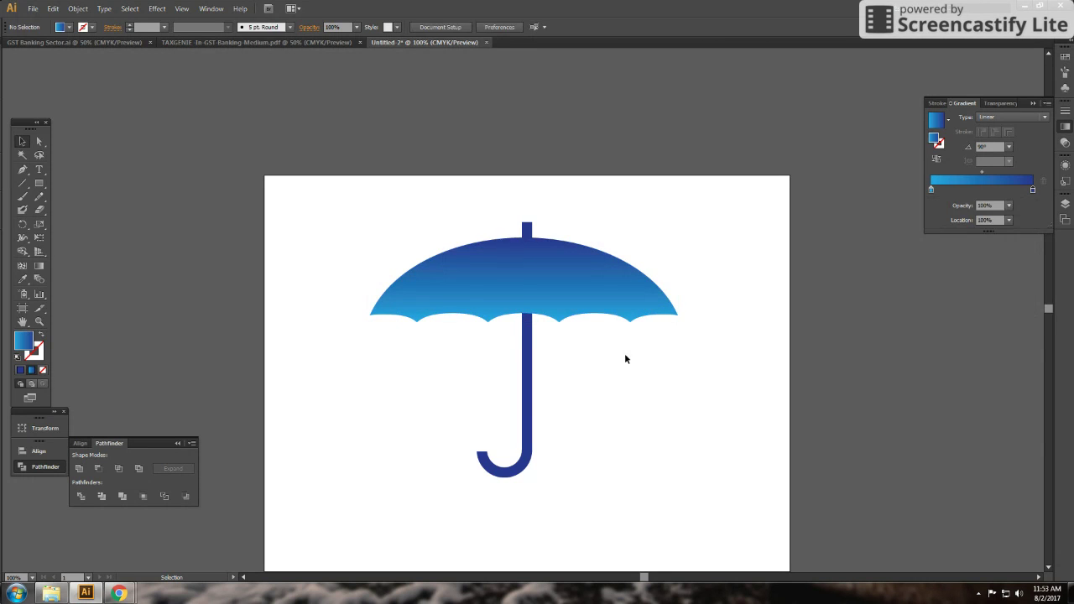
Step: Fill the umbrella handle with a deep red from the Color Picker
left_click(521, 377)
double_click(26, 350)
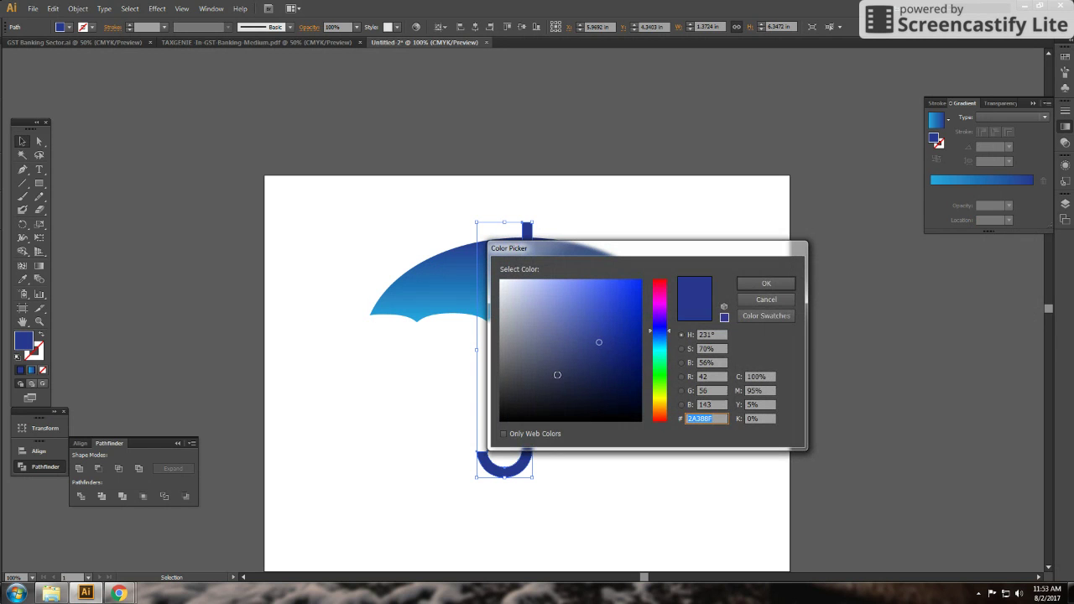
left_click_drag(660, 332, 660, 279)
left_click(628, 361)
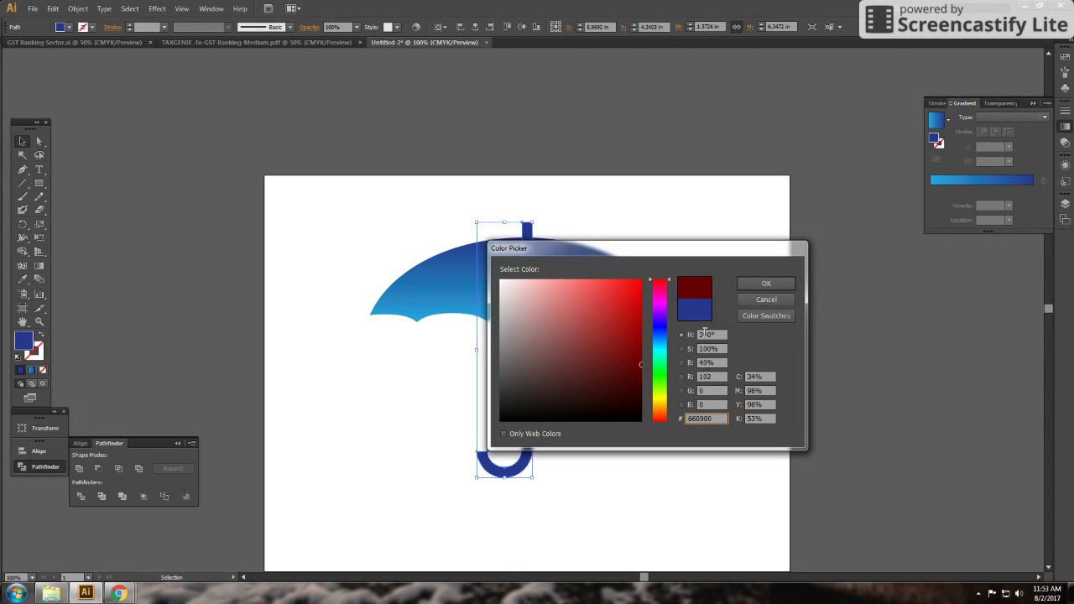
left_click(766, 283)
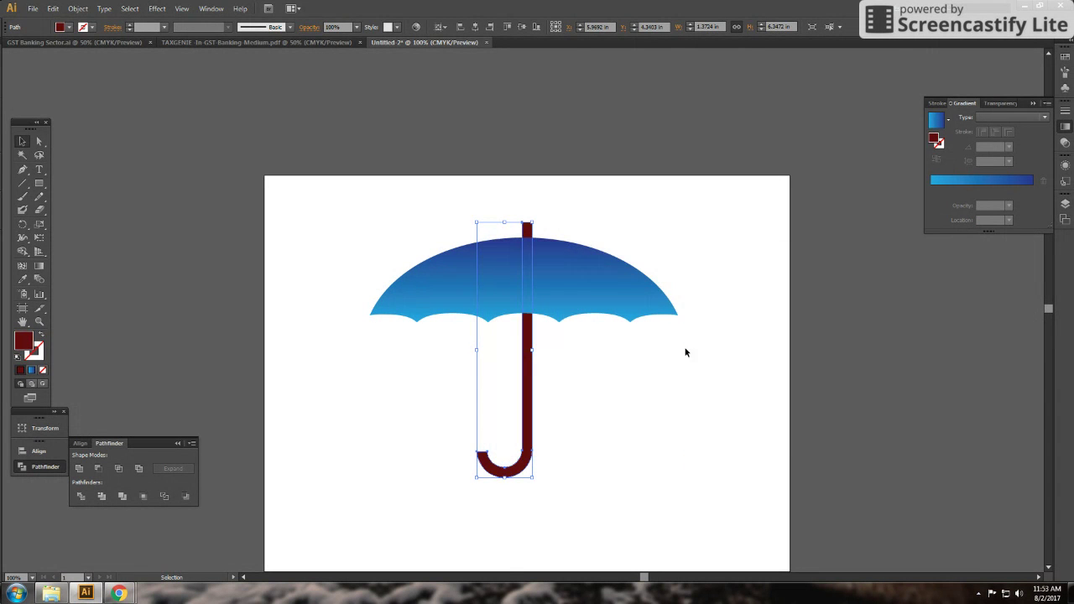
Step: Try several fill swatches on the handle, then settle on dark navy (C=100 M=100 Y=25 K=25)
left_click(524, 402)
left_click(69, 27)
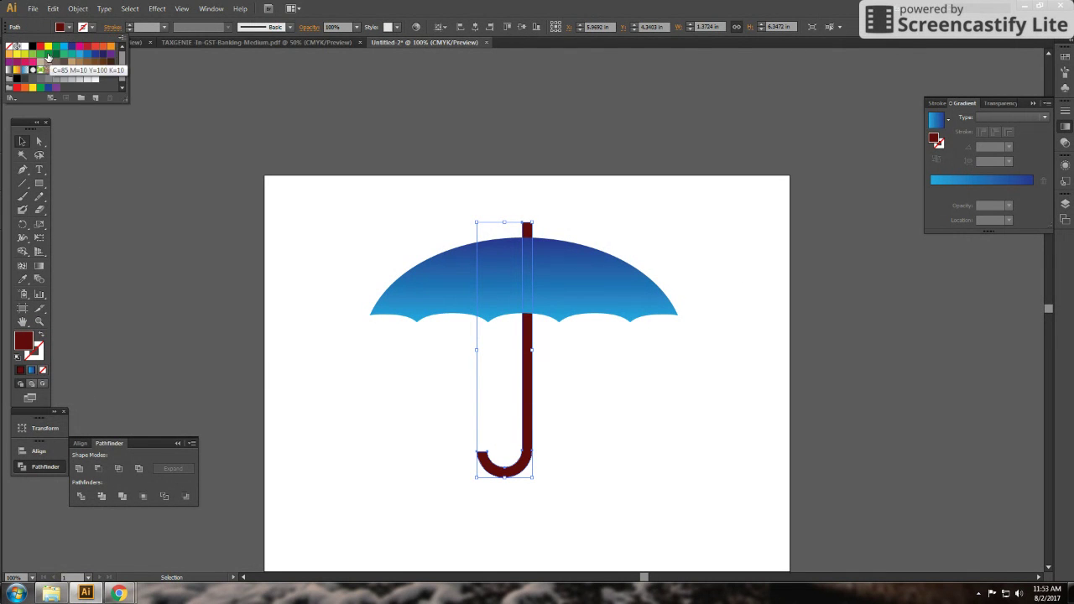
left_click(68, 52)
left_click(31, 47)
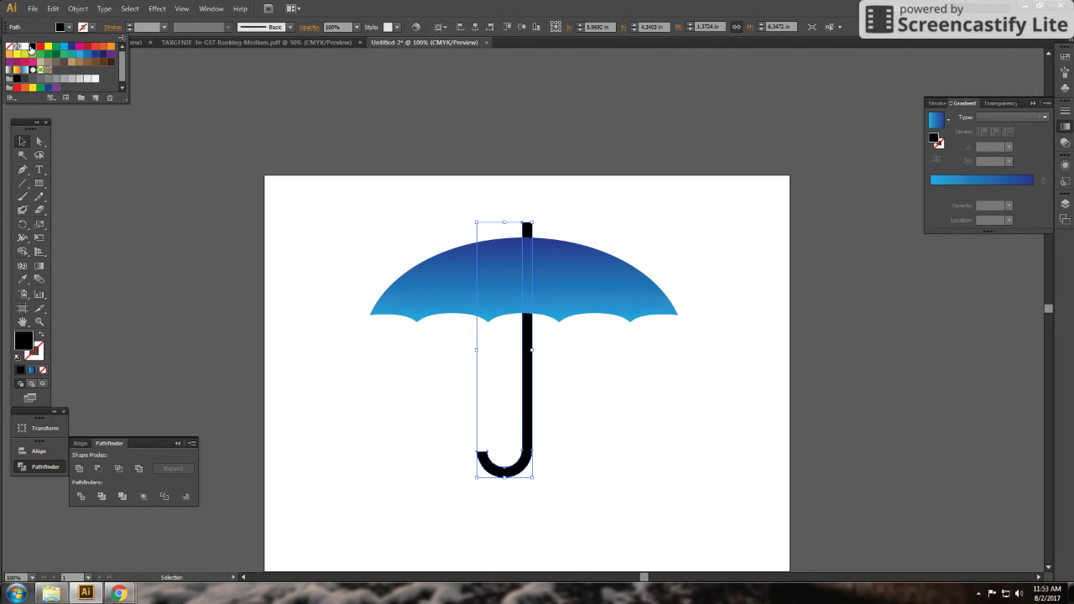
left_click(57, 54)
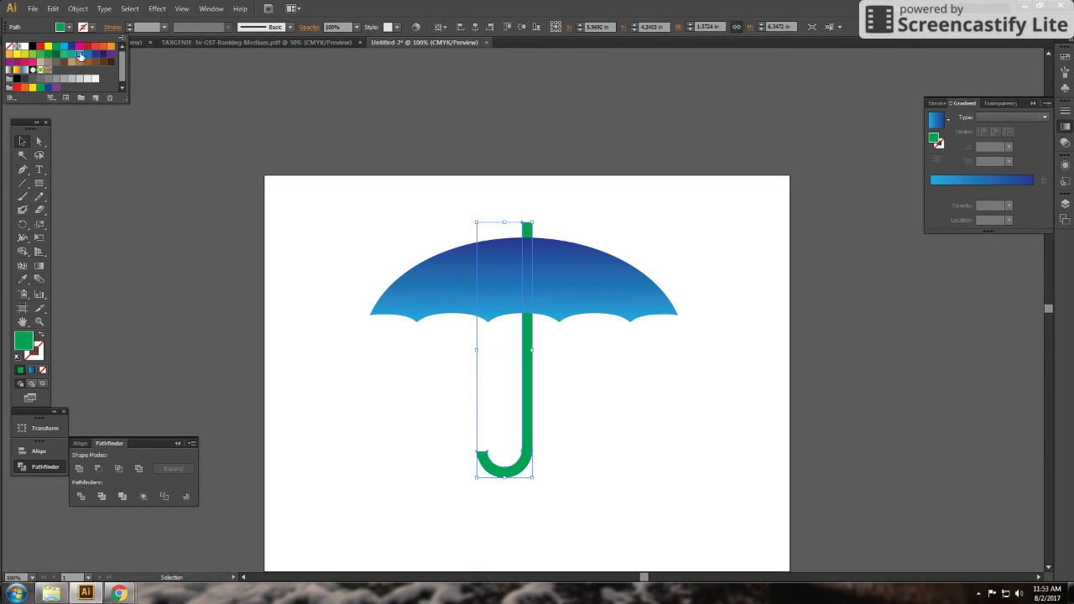
left_click(81, 55)
left_click(95, 54)
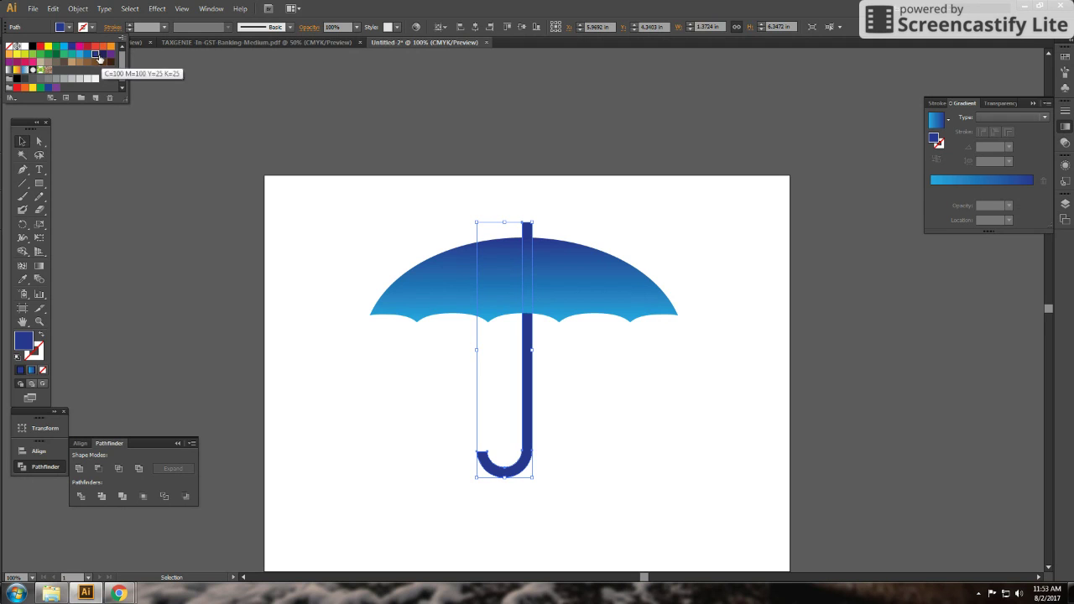
left_click(102, 55)
left_click(574, 361)
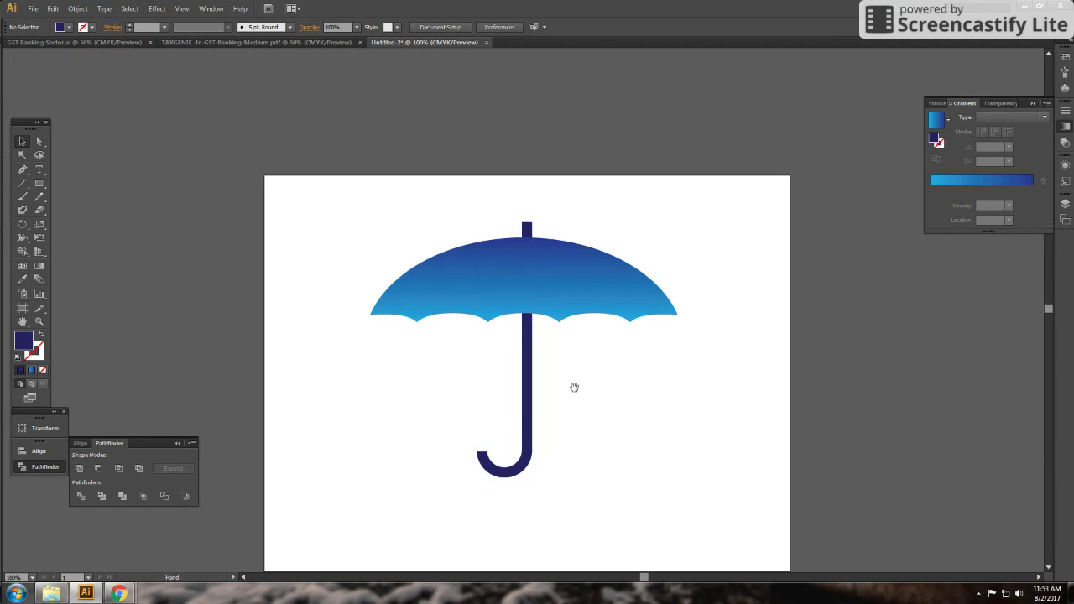
scroll(574, 370, "down", 3)
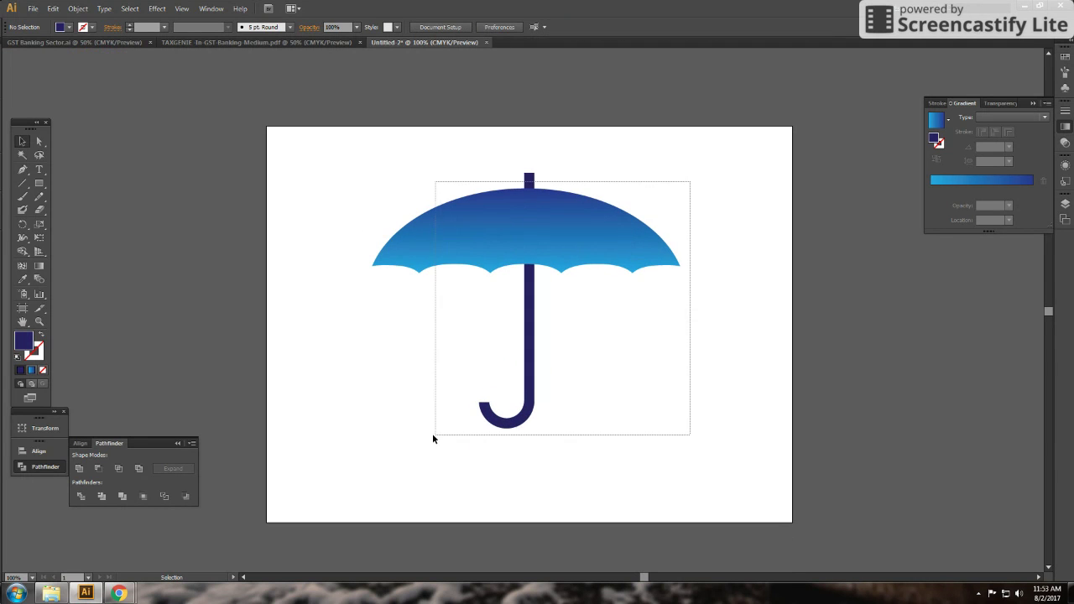
Step: Stretch the canopy slightly taller downward and nudge the handle down to meet it
left_click_drag(671, 209, 448, 427)
left_click(574, 267)
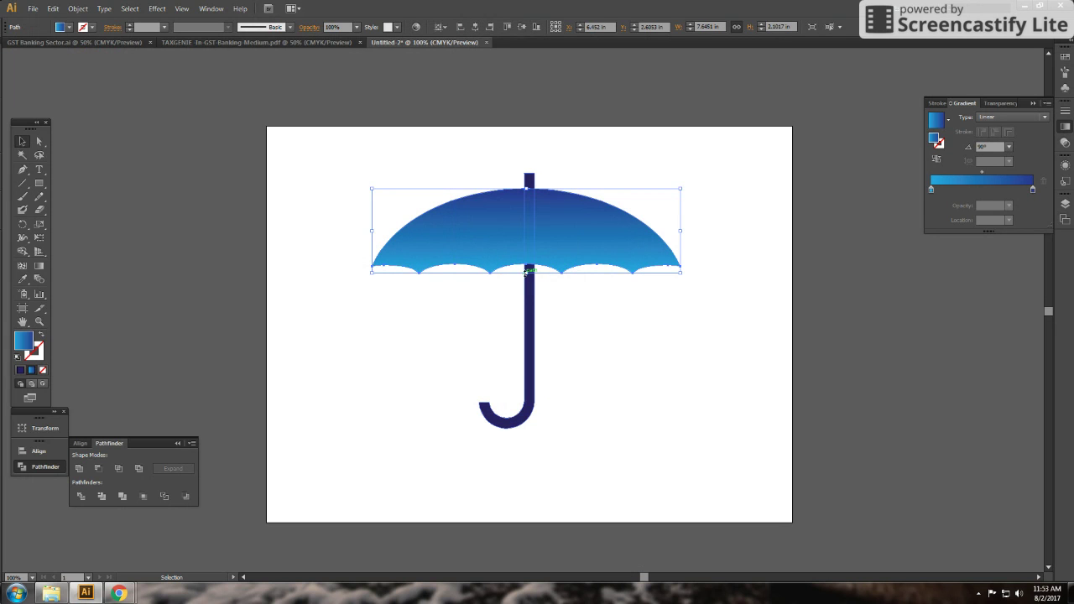
left_click_drag(526, 271, 527, 281)
left_click(617, 309)
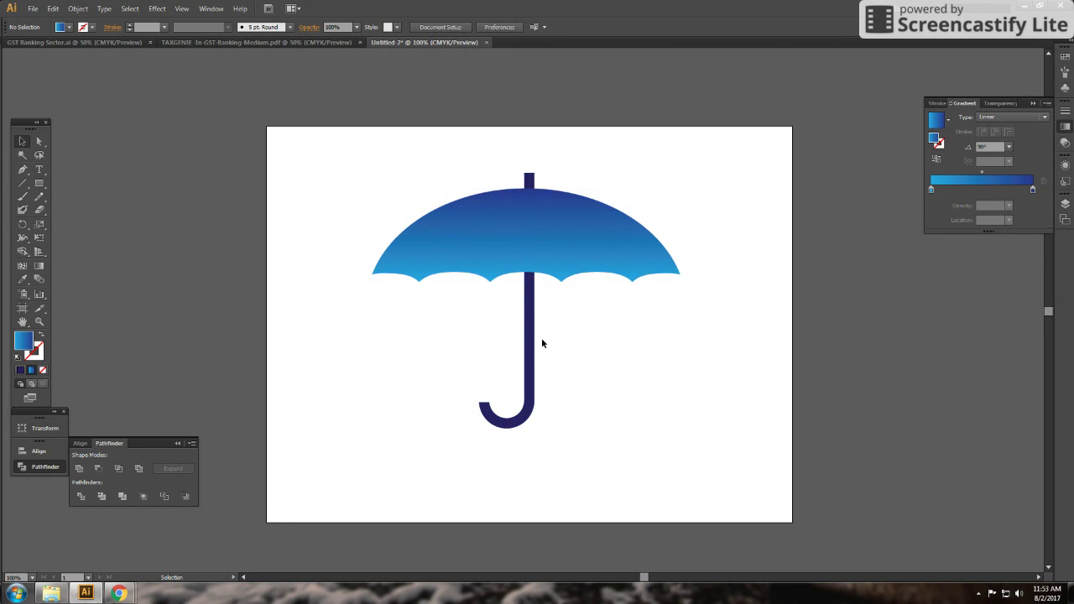
left_click_drag(531, 340, 531, 348)
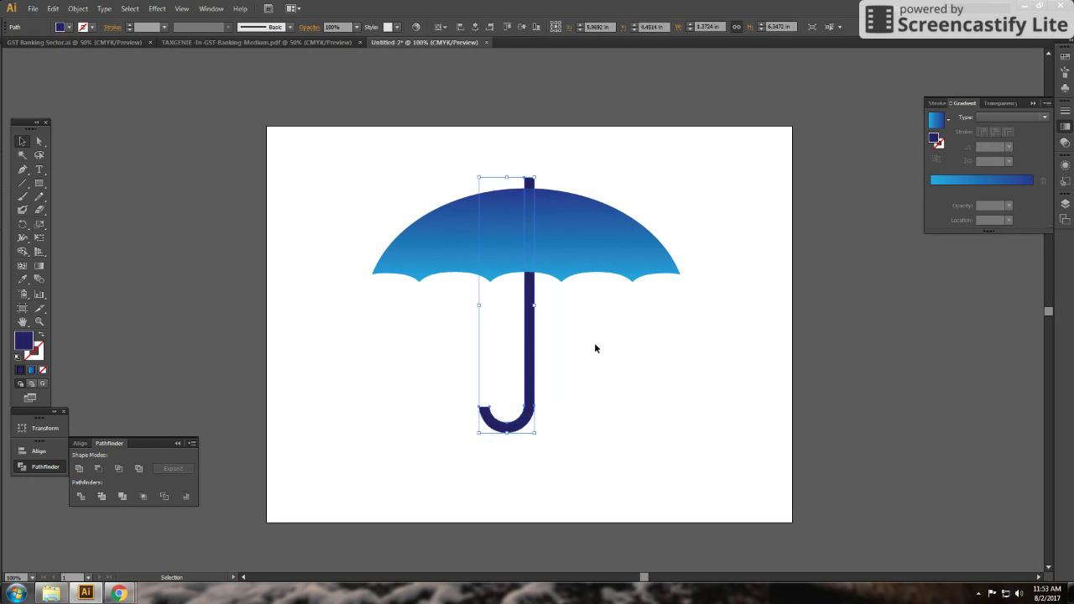
left_click(591, 353)
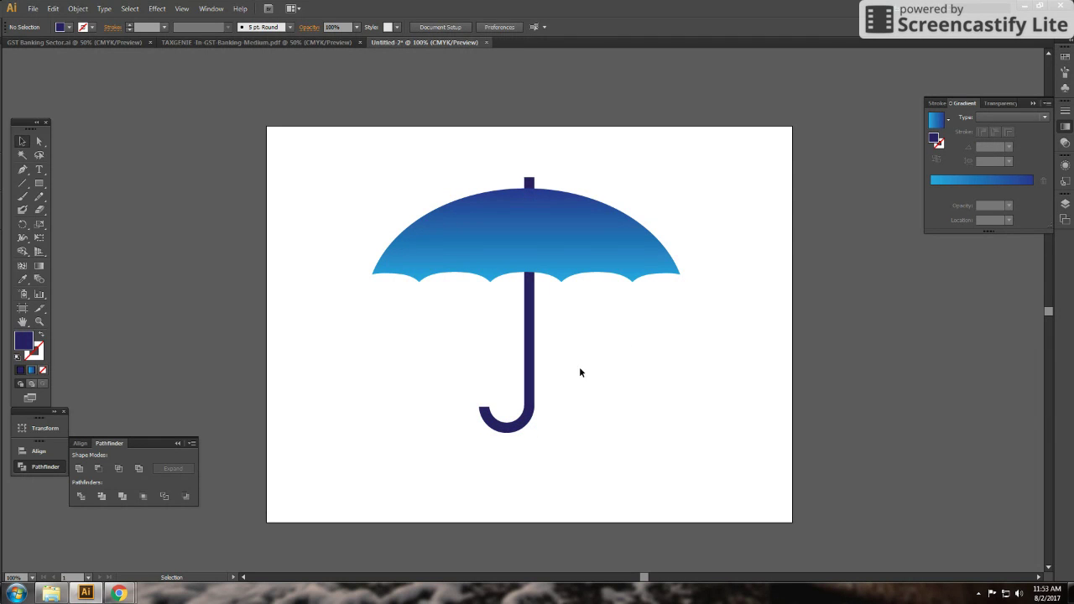
Step: Group the canopy and handle and move the whole umbrella lower on the artboard
left_click_drag(709, 166, 325, 502)
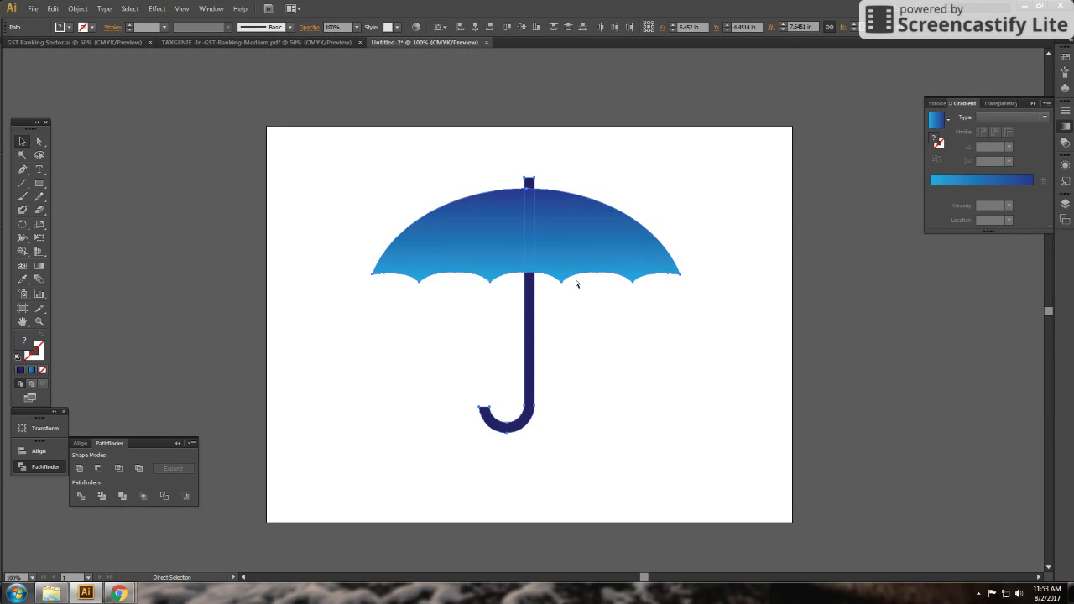
key("ctrl+g")
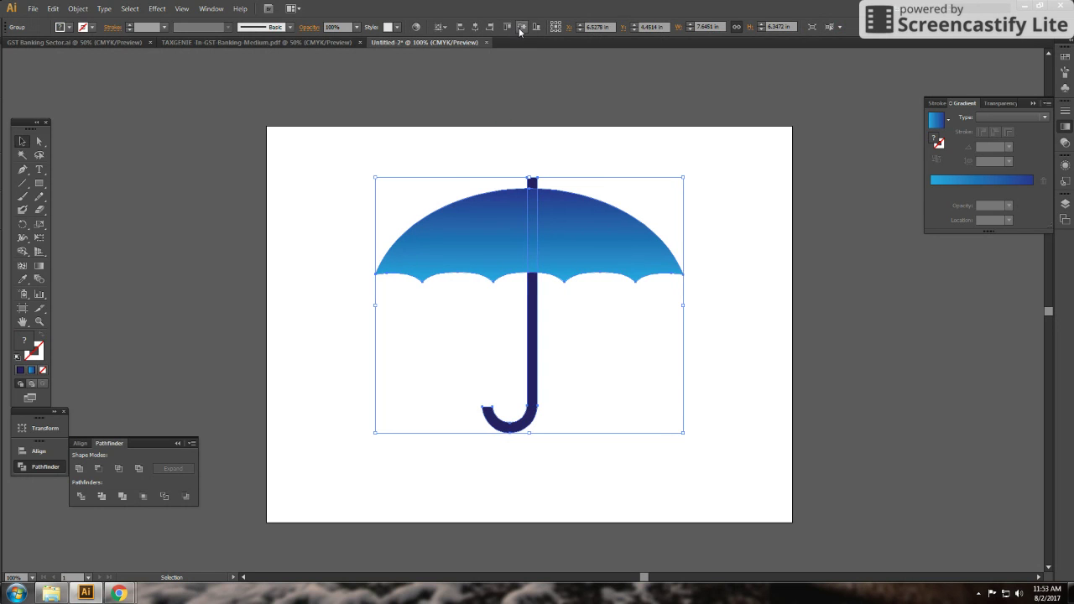
left_click_drag(587, 235, 591, 254)
left_click(717, 250)
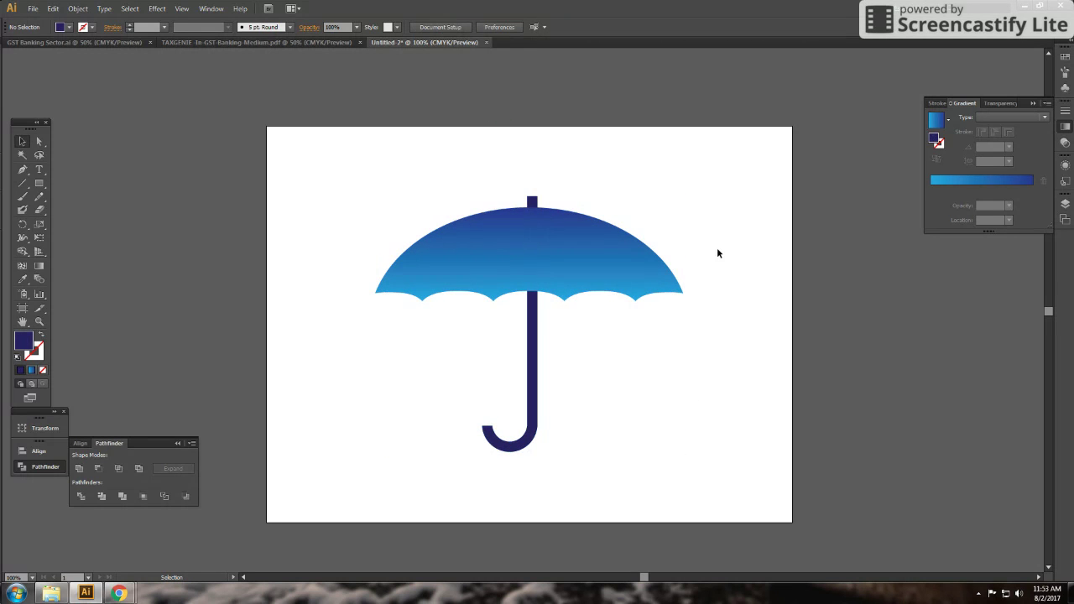
left_click(40, 171)
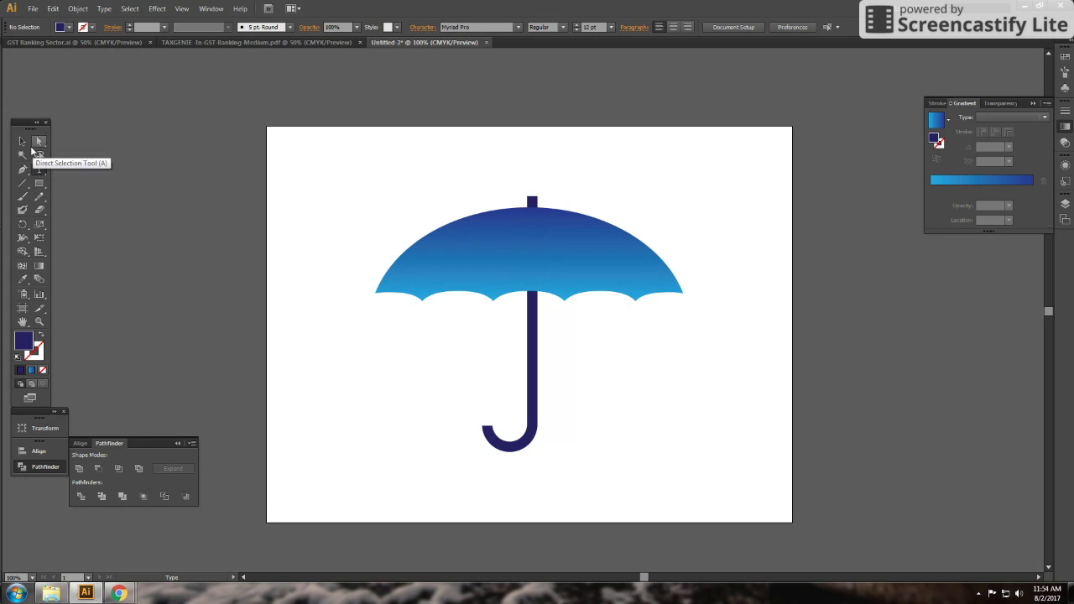
left_click(22, 141)
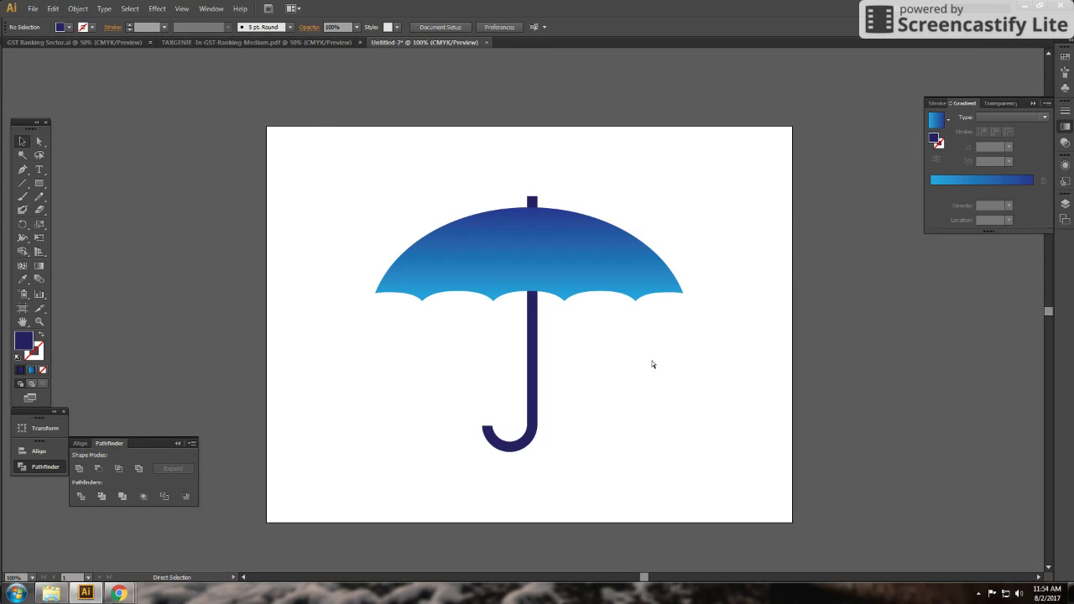
key("ctrl+s")
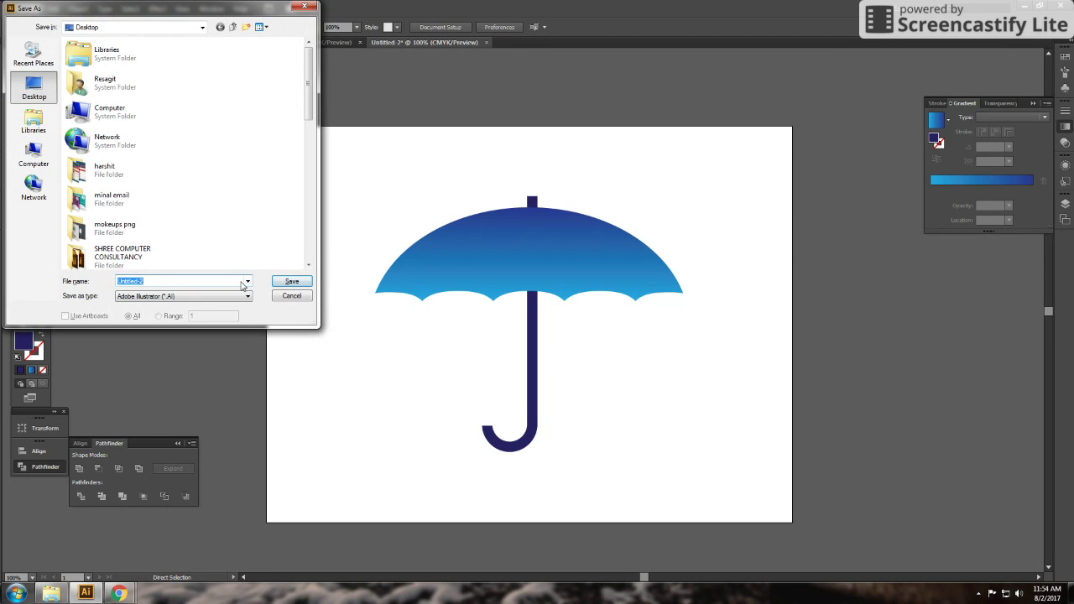
Step: Save the drawing as Umbrella.ai with the default Illustrator options
type("Umbrela")
left_click(292, 281)
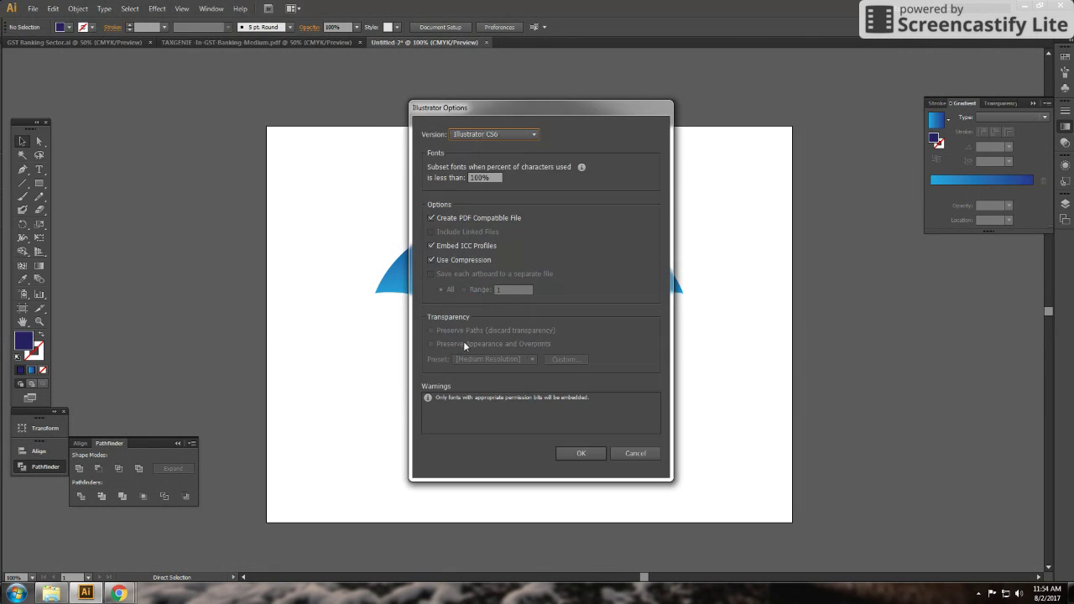
left_click(580, 453)
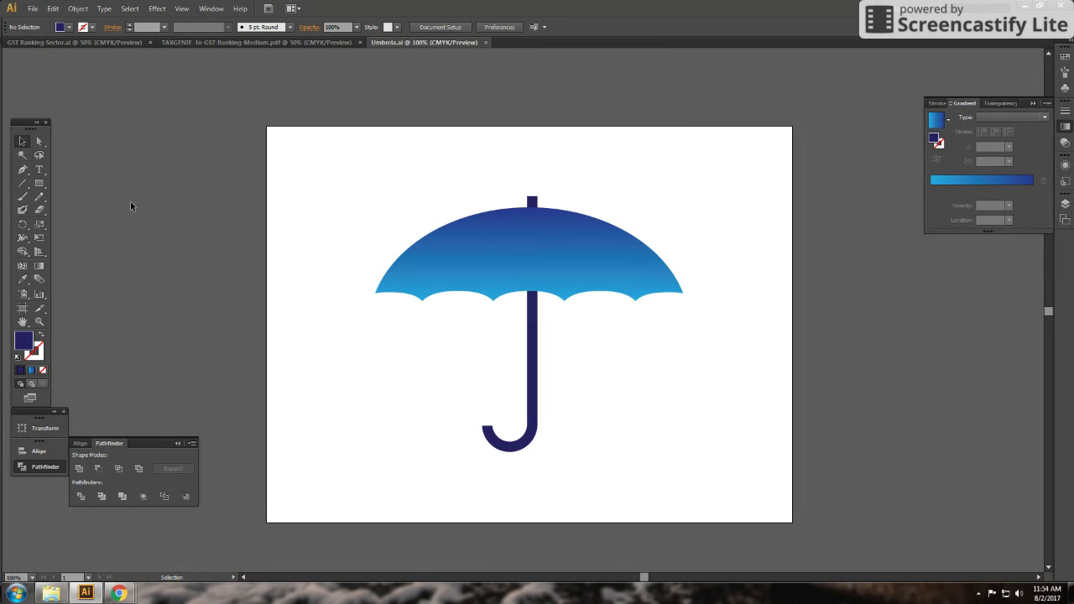